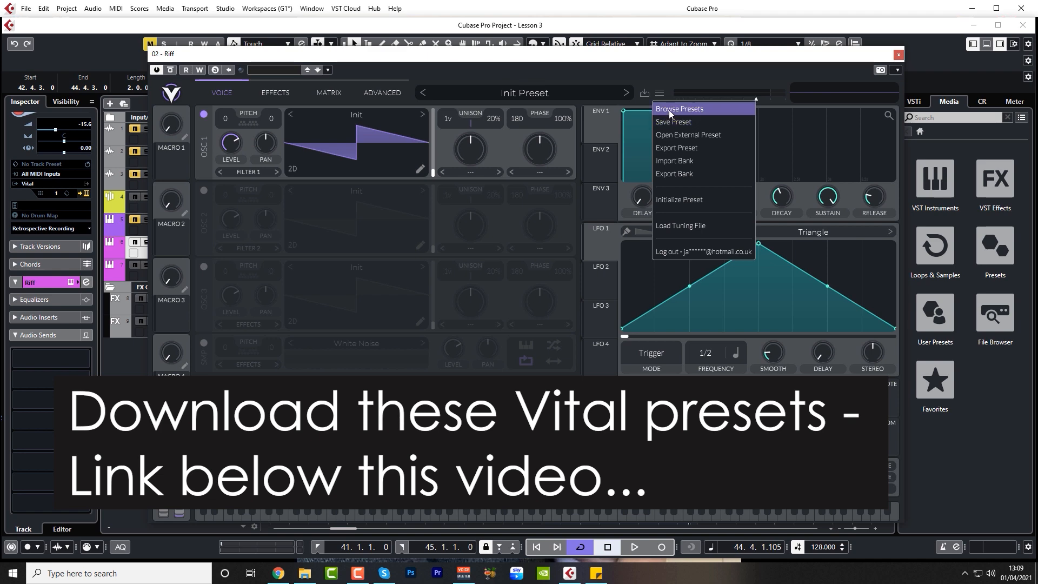
- Search the presets for "btp", load BTP Plucky Arp, and play the riff with it
click(670, 109)
click(246, 294)
text(btp)
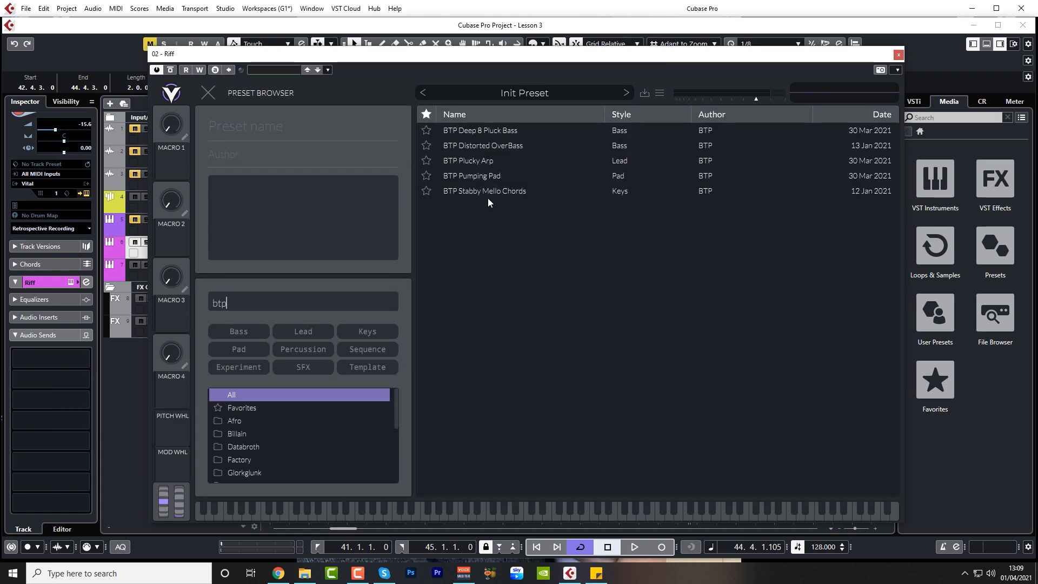
click(482, 160)
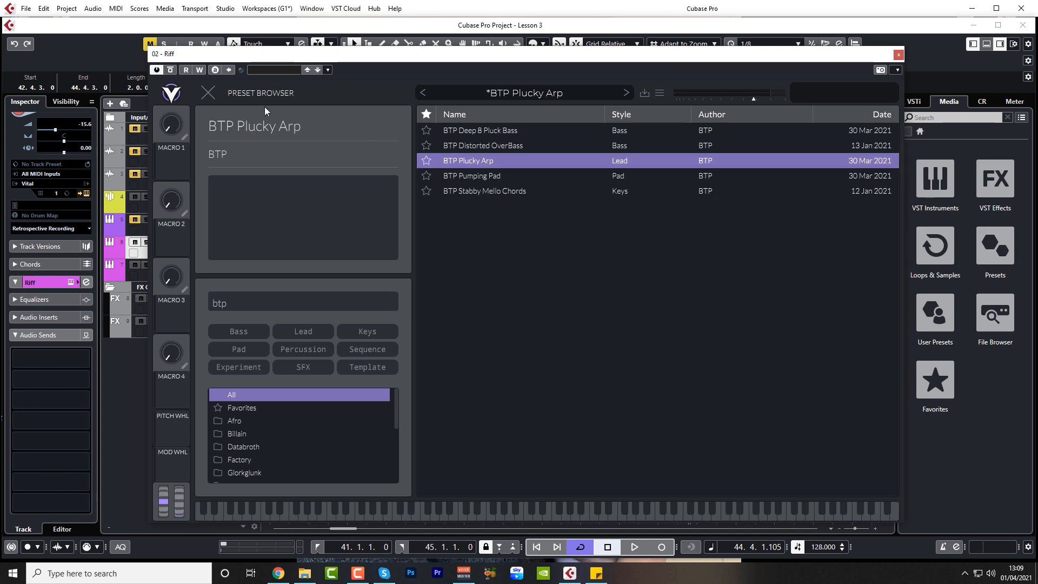
click(209, 92)
key(space)
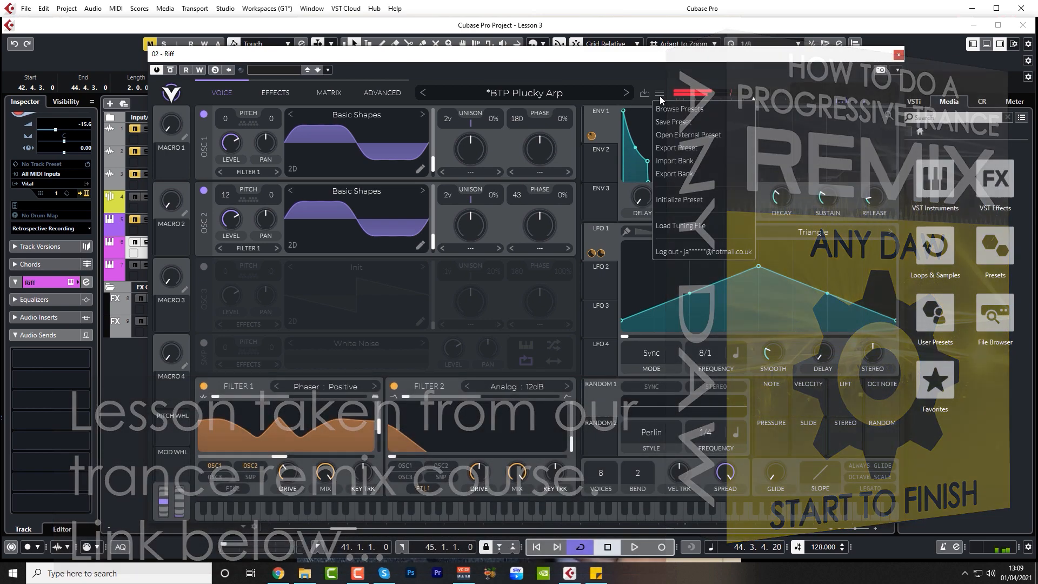
- Initialize the preset to start from a blank patch, and move the synth window up slightly
click(659, 93)
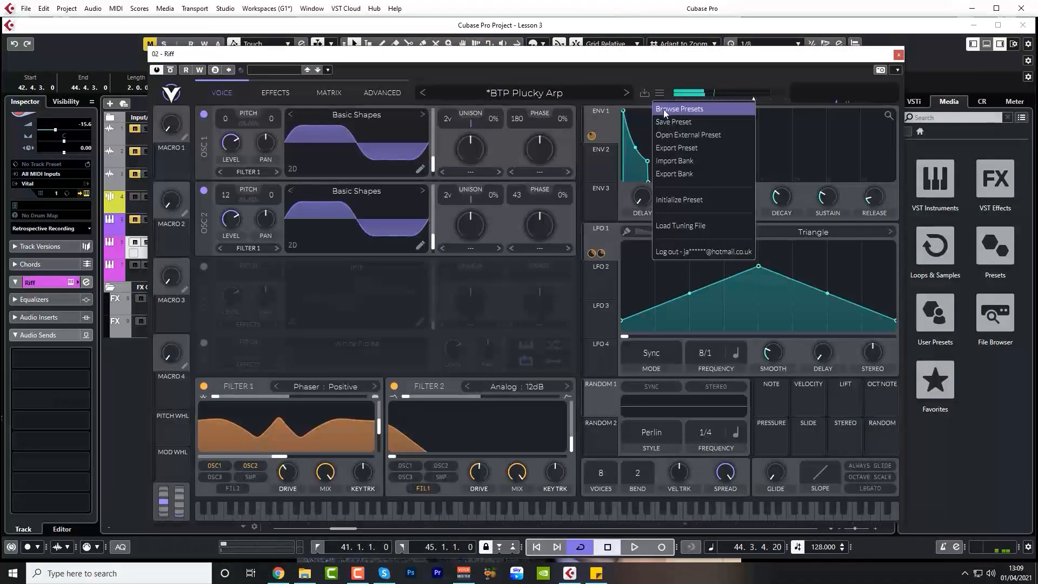
click(679, 199)
drag(506, 57, 501, 44)
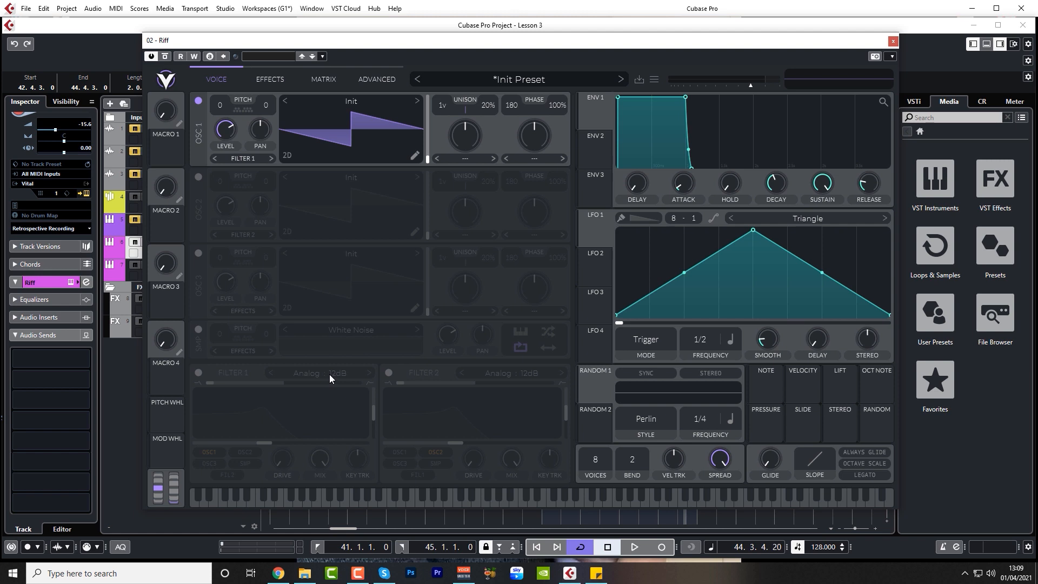
- Load the factory Basic Shapes wavetable into oscillator 1 and shift its frame to a rounded square-like wave
click(361, 103)
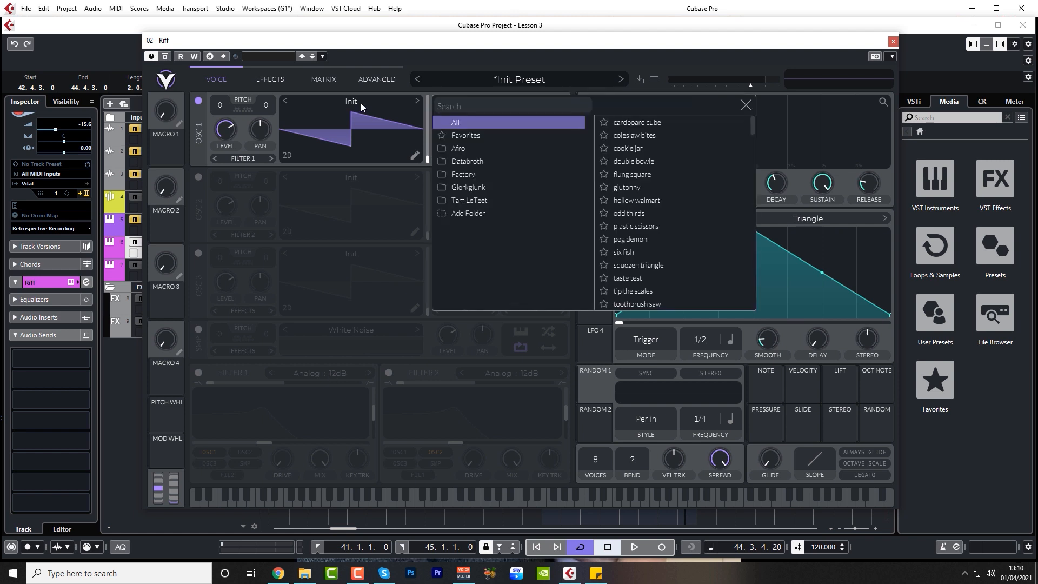
click(485, 177)
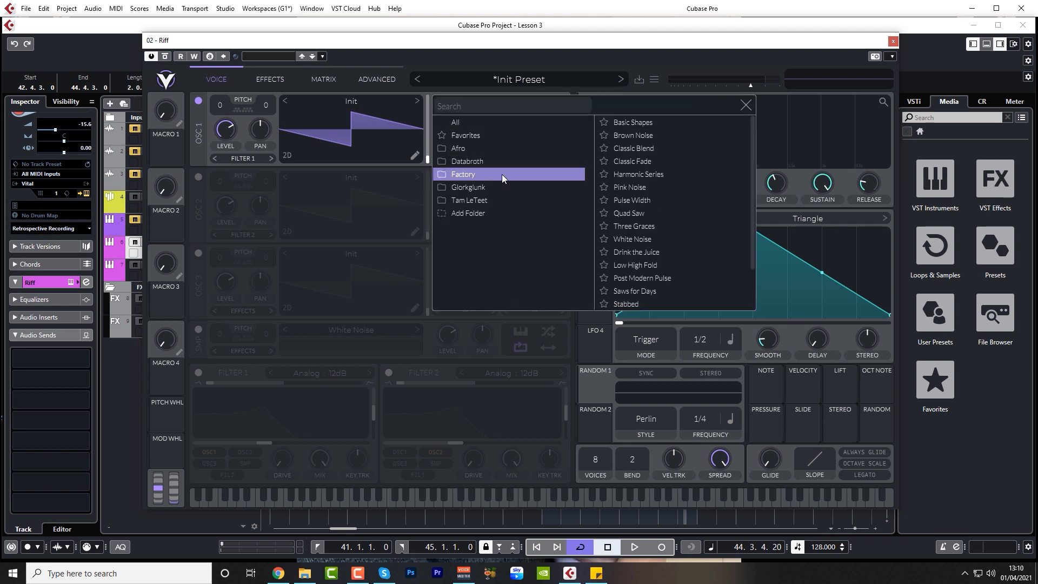
click(645, 122)
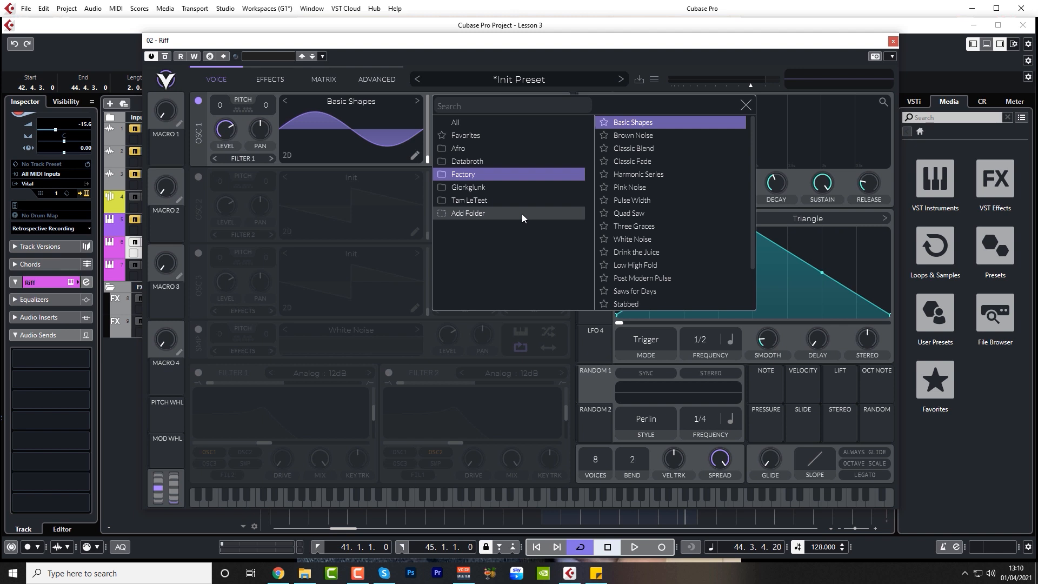
click(746, 106)
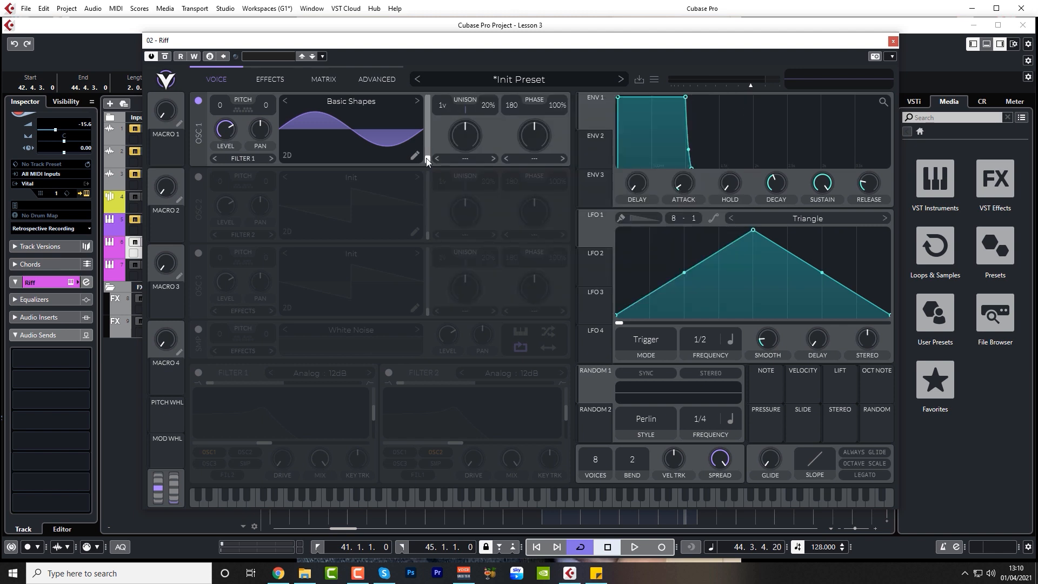
drag(427, 161, 430, 144)
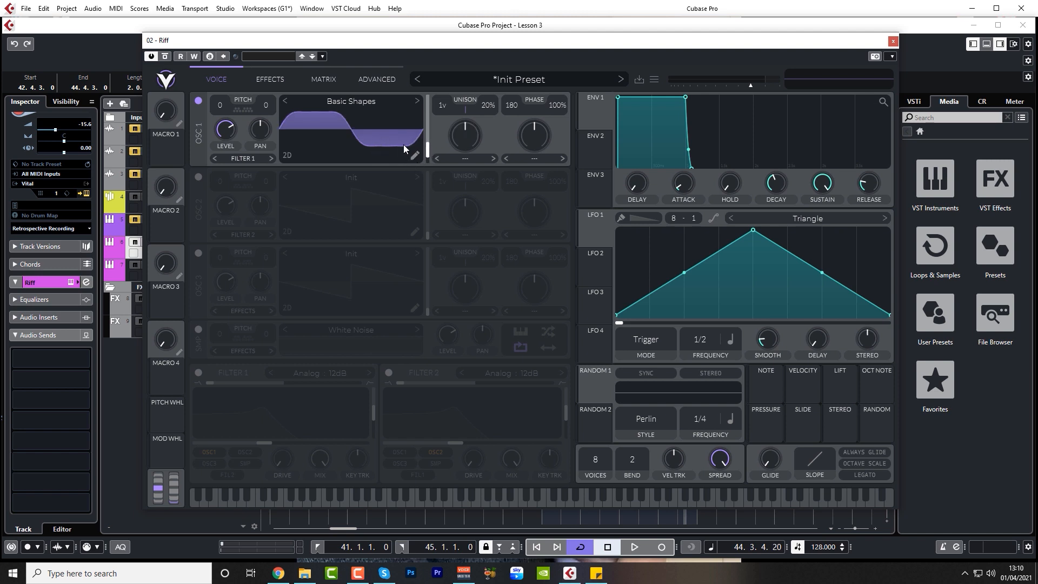
key(space)
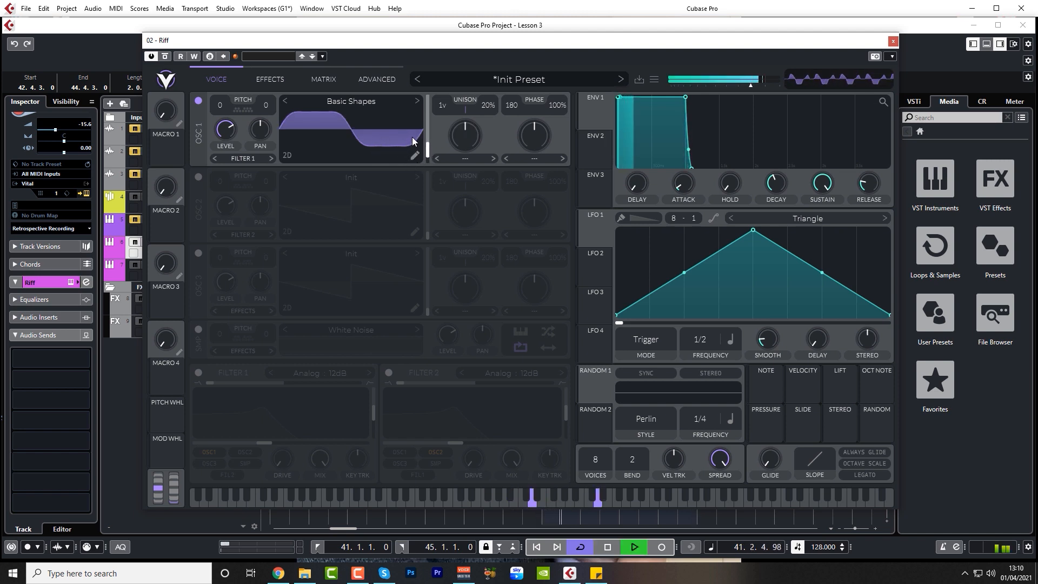
key(space)
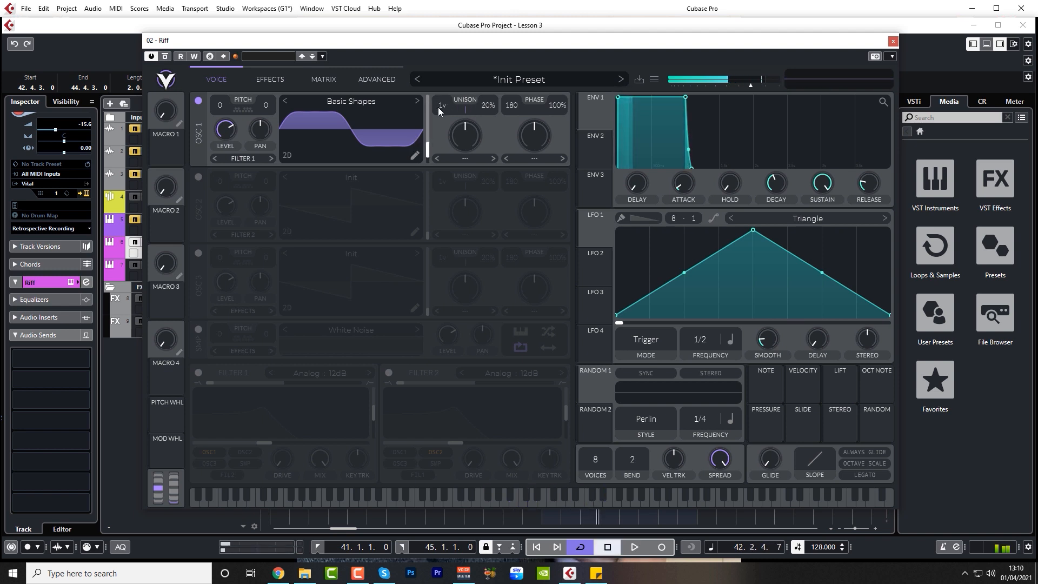
- Set oscillator 1 to 2 unison voices with 0% unison detune, listening to the riff
drag(443, 106, 444, 103)
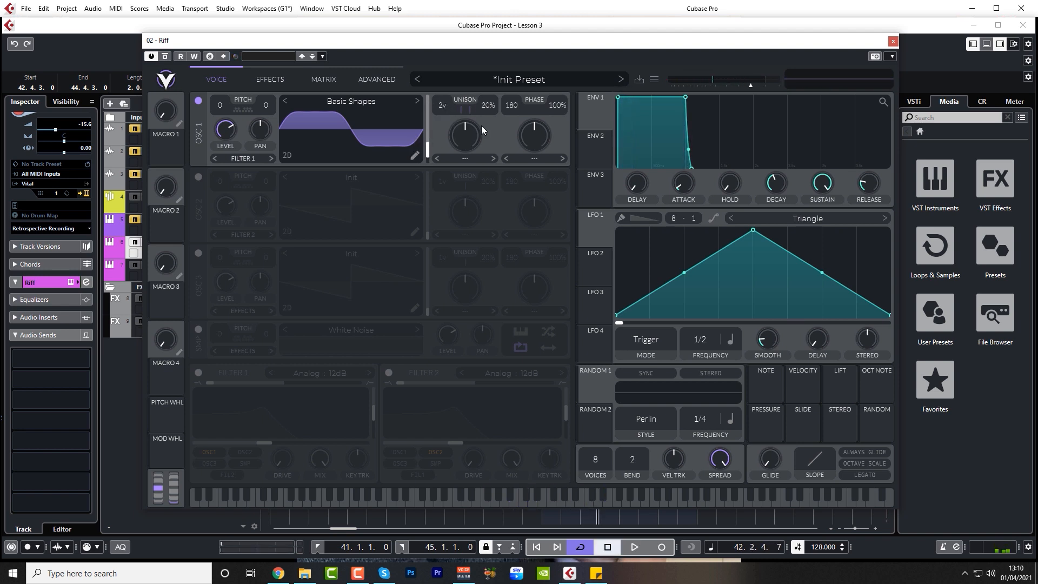
key(space)
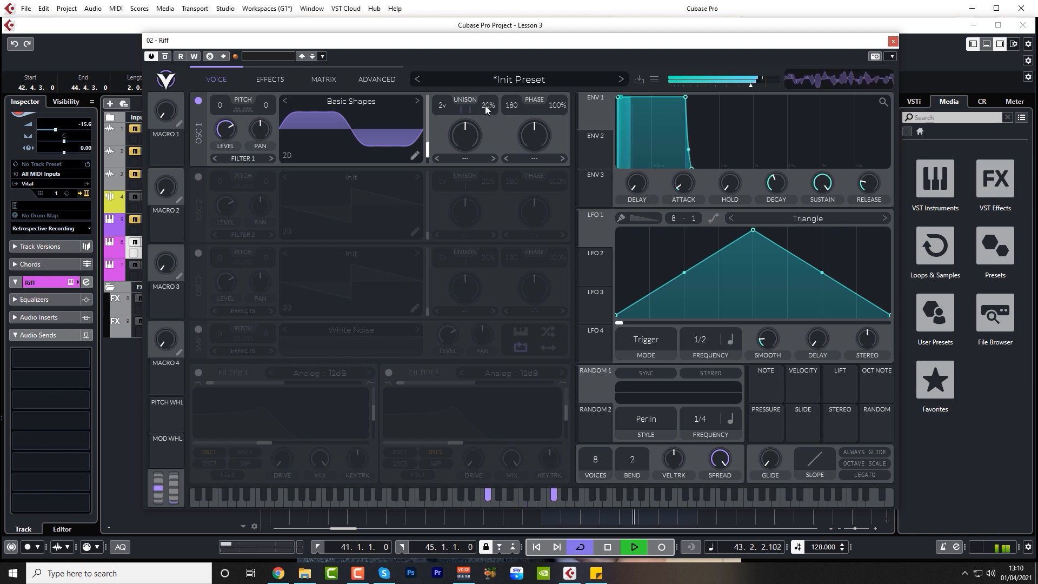
drag(485, 105, 480, 154)
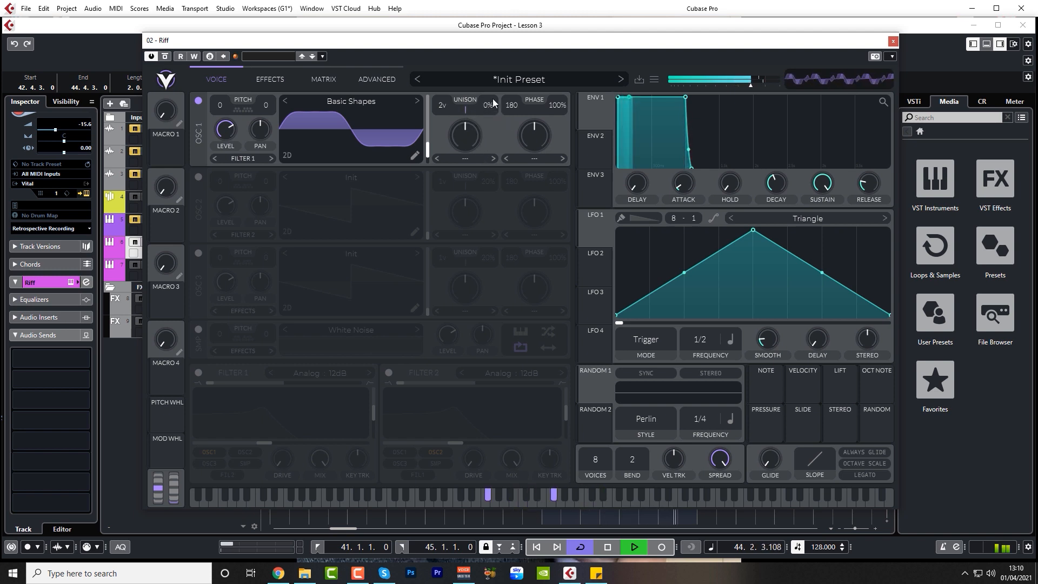
drag(490, 105, 495, 89)
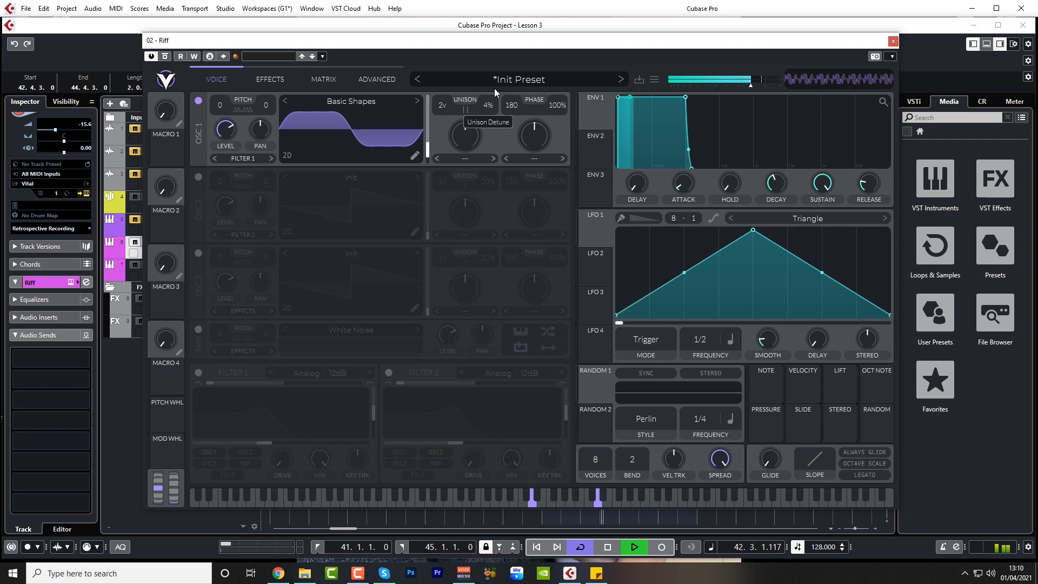
drag(494, 88, 492, 108)
key(space)
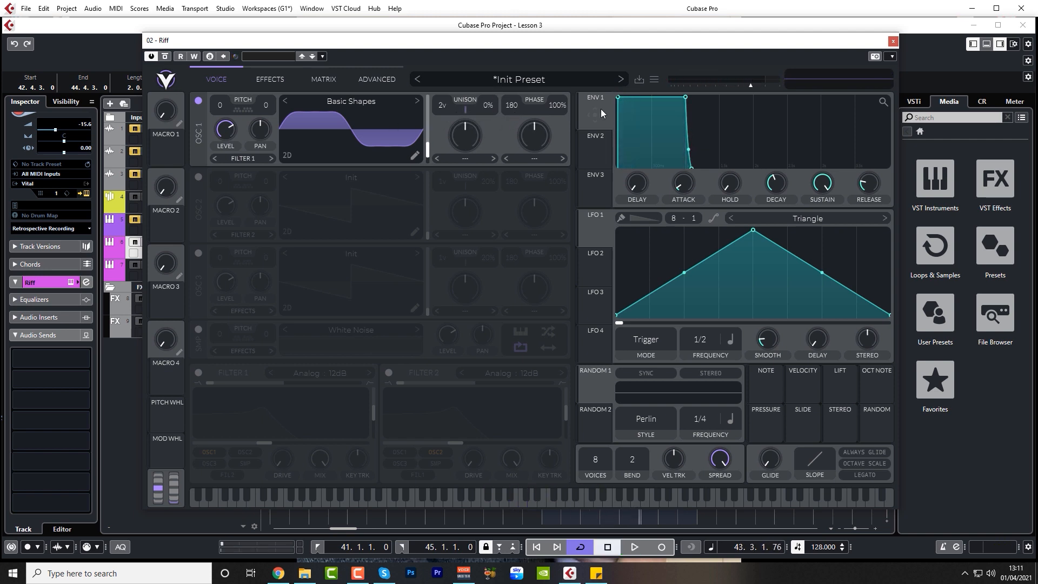
- Set oscillator 1's phase randomization to 0%
drag(558, 103, 559, 113)
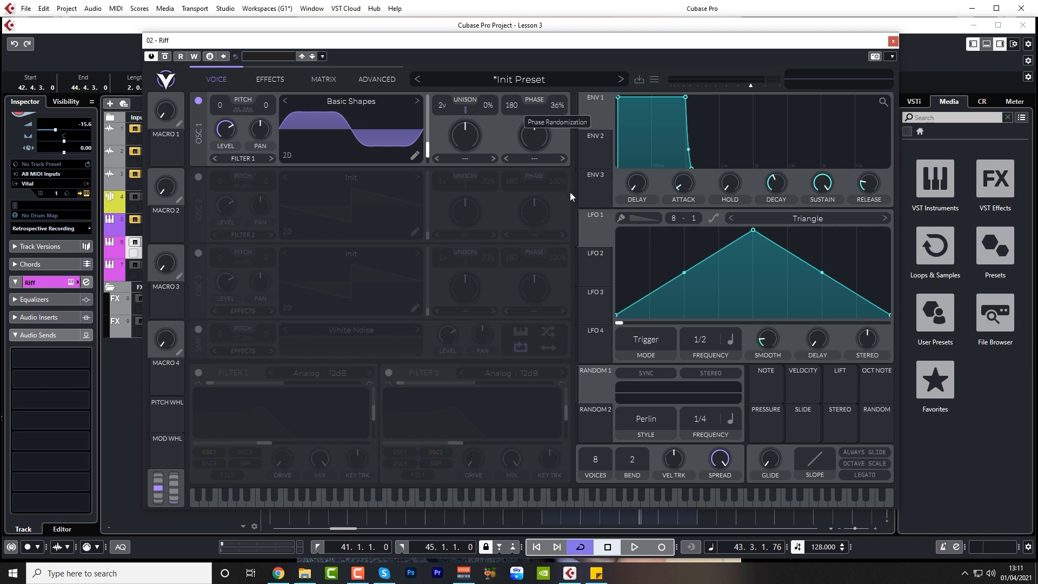
drag(570, 193, 575, 245)
drag(555, 104, 554, 123)
- Enable oscillator 2 and load the factory Basic Shapes wavetable into it
click(198, 176)
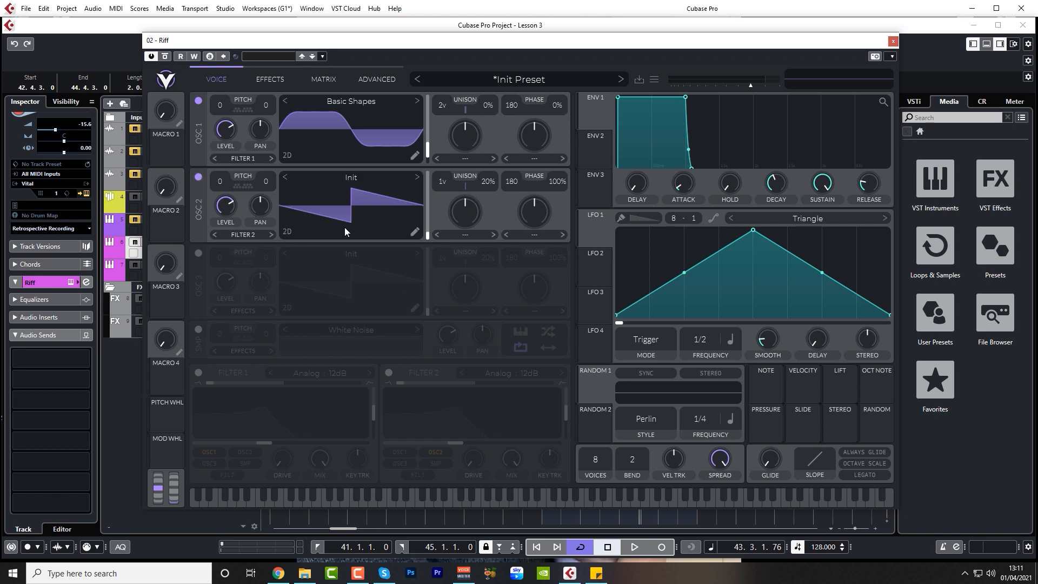
click(385, 176)
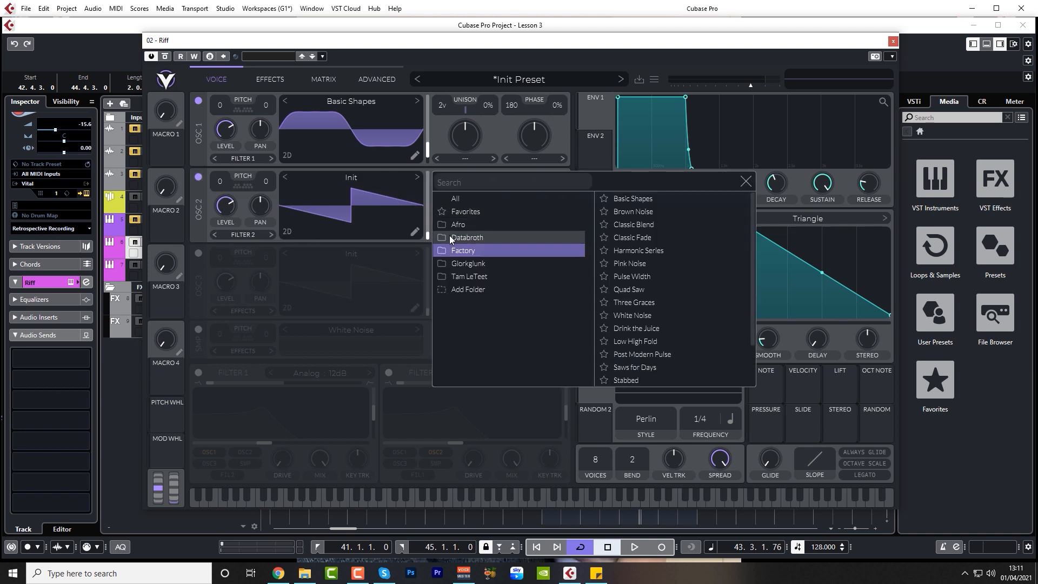
click(463, 250)
click(634, 199)
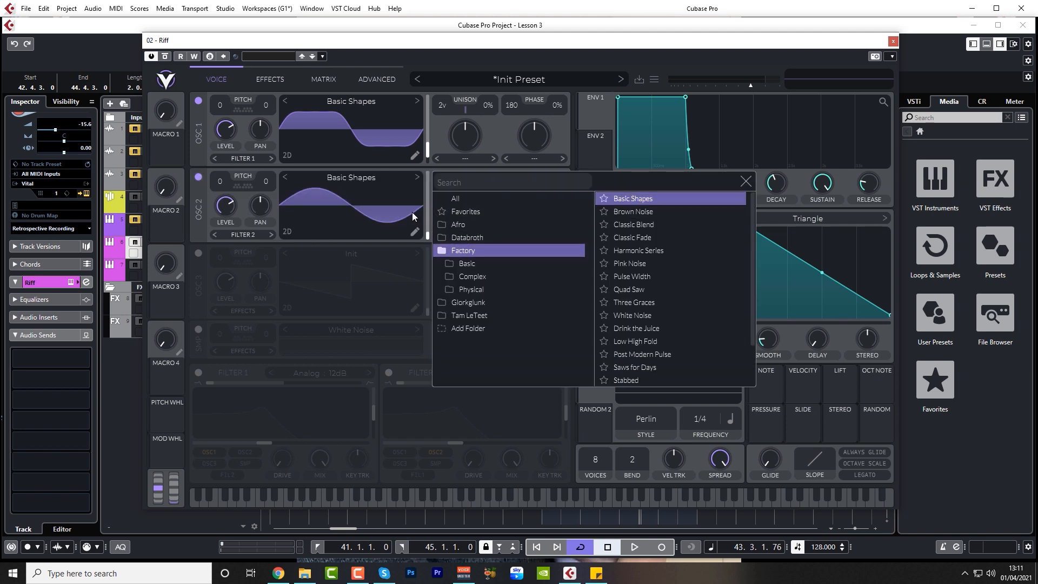
key(space)
key(space)
click(405, 143)
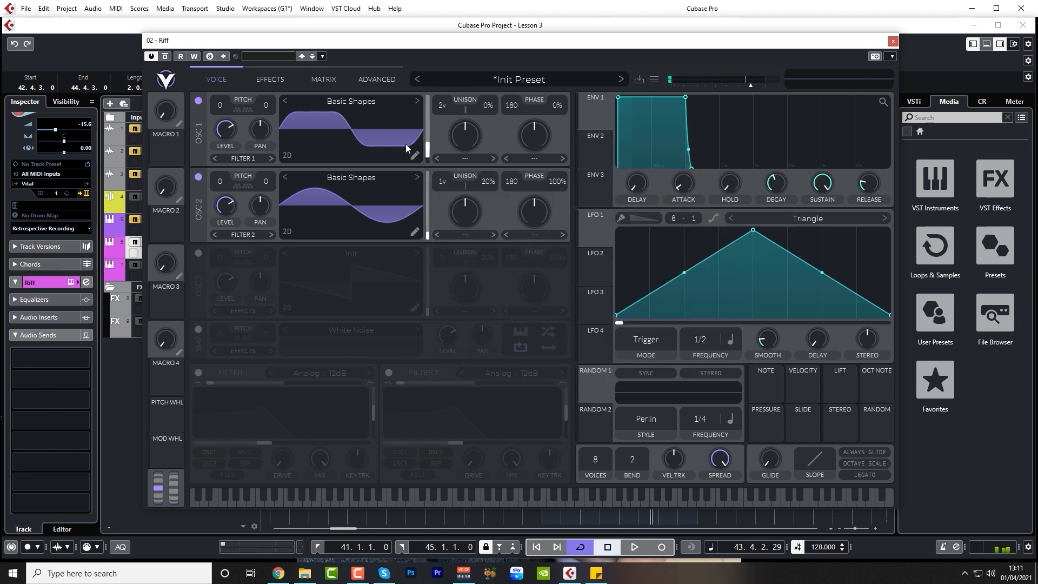
- Shift oscillator 2's wave frame to a rounded square-like shape during playback, and lower the synth's master volume slightly
key(space)
drag(427, 233, 433, 212)
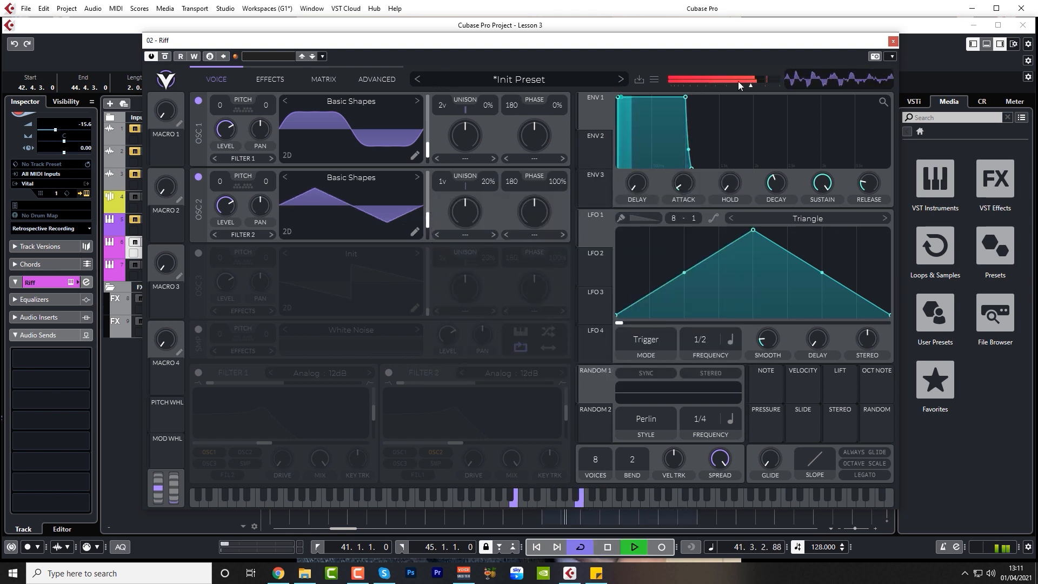
mouse_move(751, 86)
mouse_down()
mouse_move(734, 90)
mouse_move(746, 92)
mouse_up()
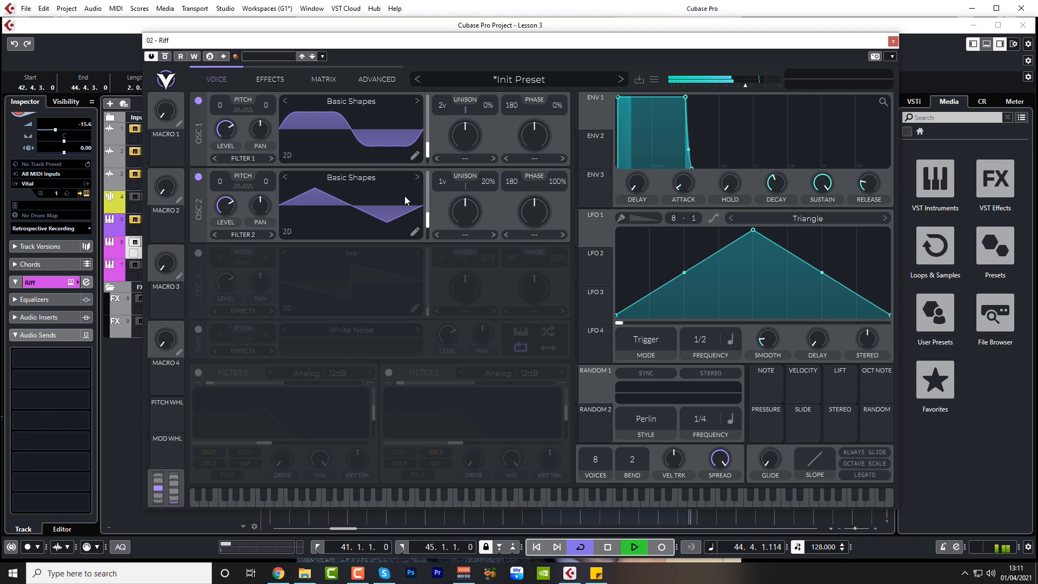
mouse_move(423, 222)
mouse_down()
mouse_move(430, 173)
mouse_move(425, 227)
mouse_up()
key(space)
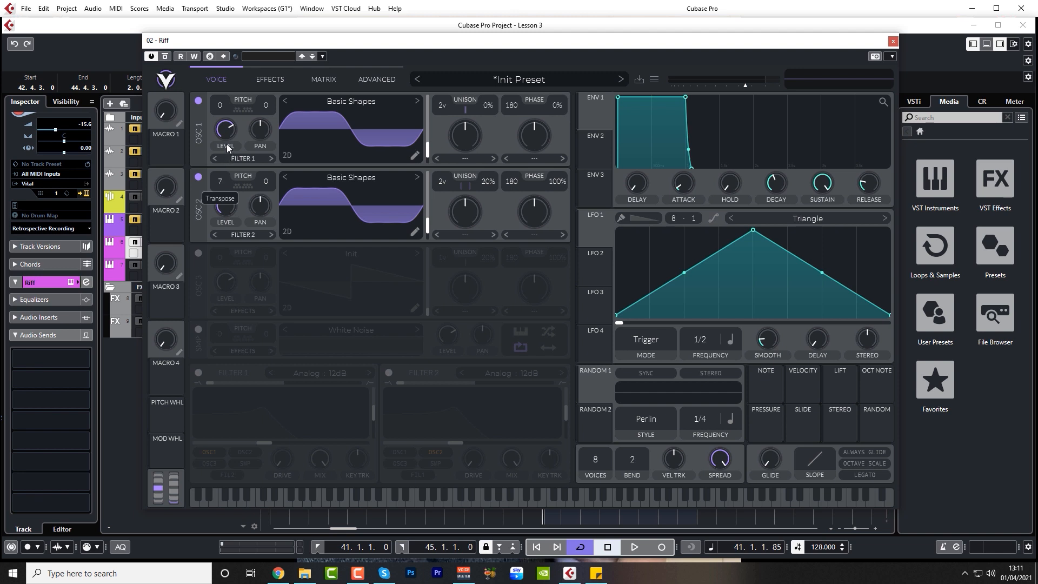
- Transpose oscillator 2 up to 12 semitones and listen to the riff
drag(226, 144, 226, 133)
key(space)
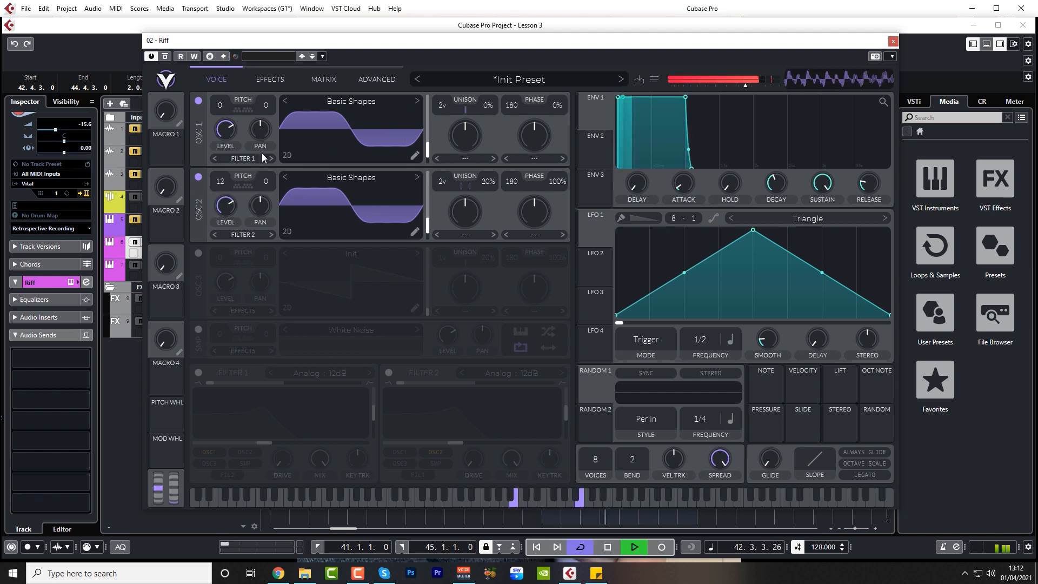
key(space)
- Pan oscillator 1 to -8% and oscillator 2 by a similar small amount in the opposite direction
drag(261, 129, 261, 134)
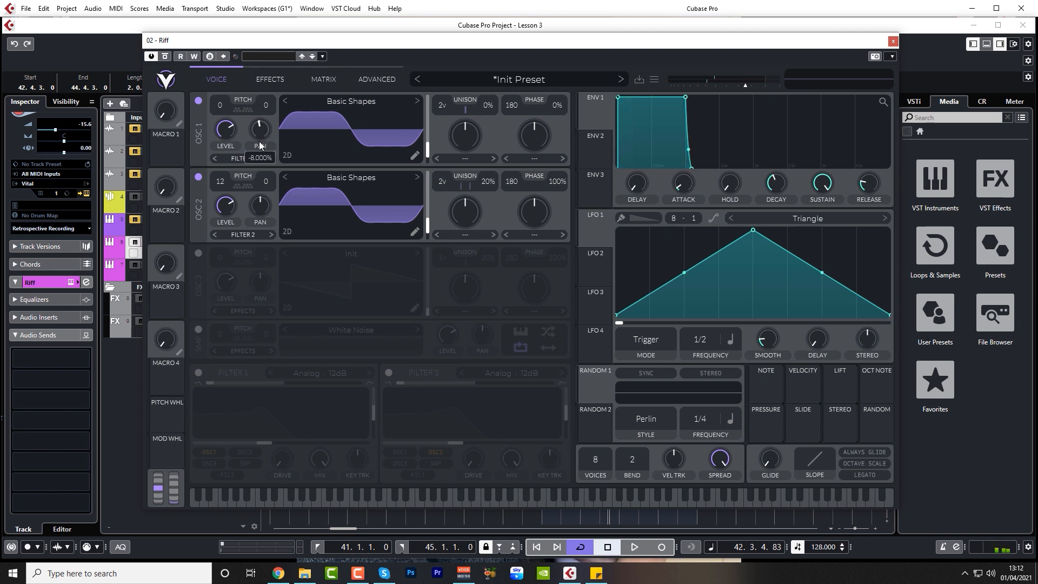
drag(260, 206, 260, 203)
key(space)
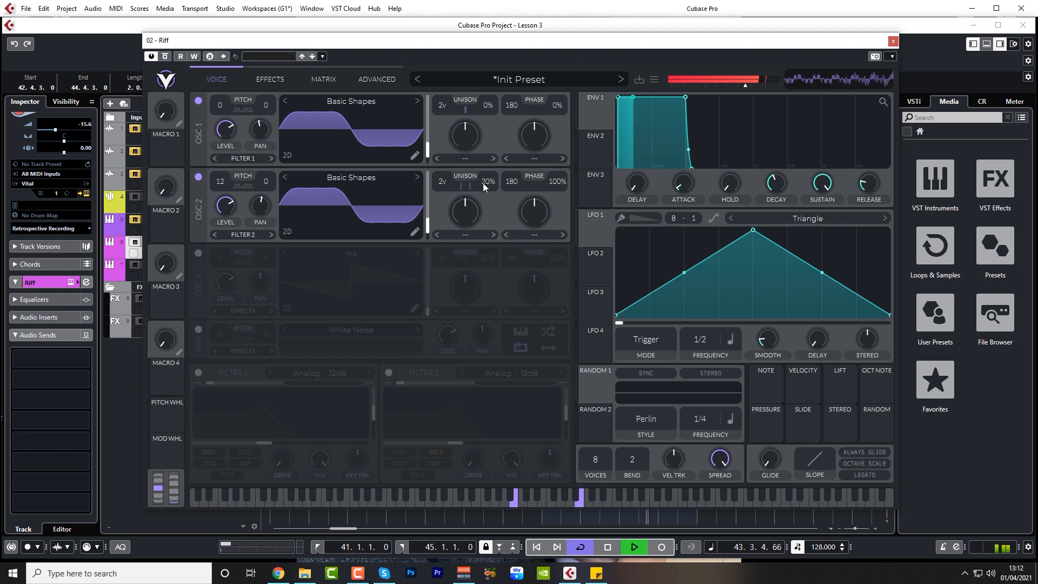
- Reduce oscillator 2's unison detune to 0% while the riff plays
drag(483, 183, 486, 258)
drag(486, 180, 488, 216)
key(space)
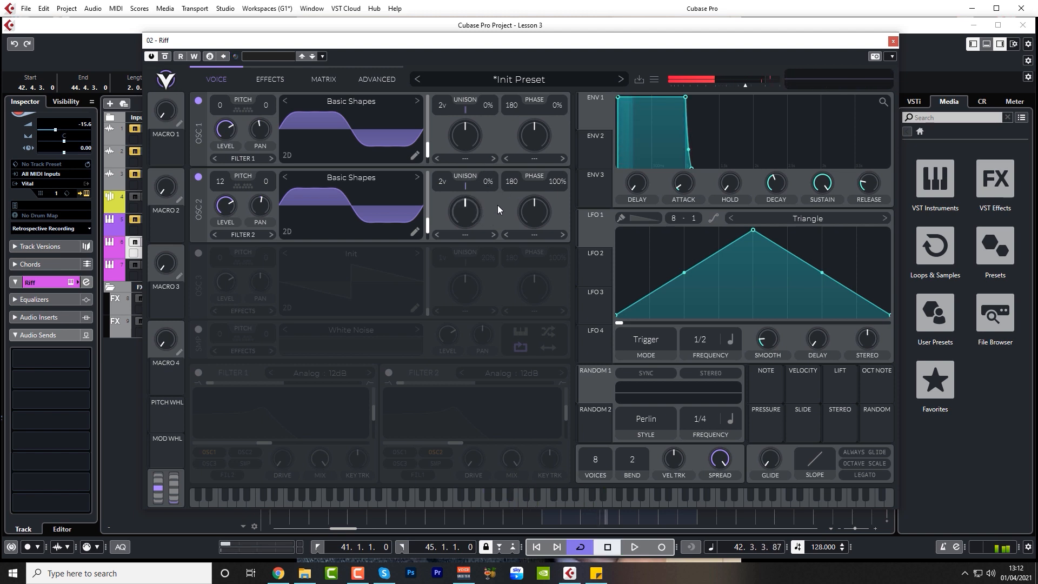
- Set oscillator 2's phase randomization to 0% and its phase to 47, listening to the riff
drag(552, 184, 555, 209)
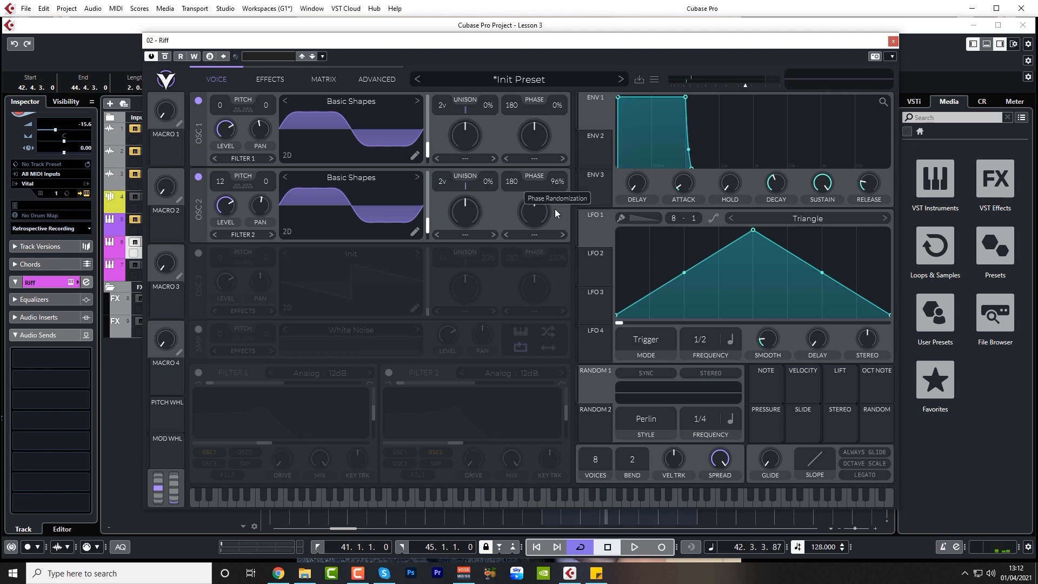
drag(547, 310, 547, 310)
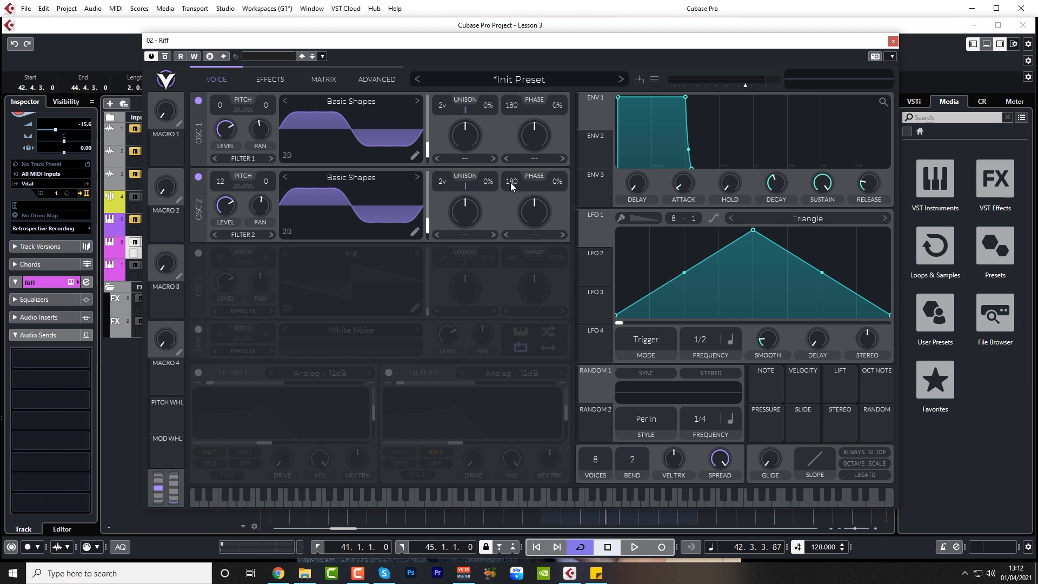
key(space)
drag(511, 183, 507, 218)
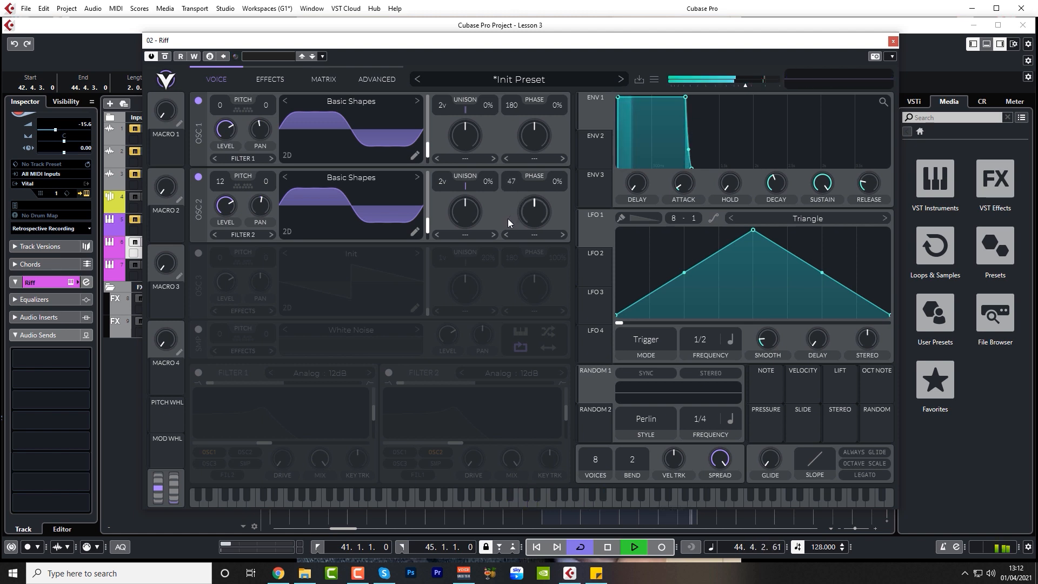
key(space)
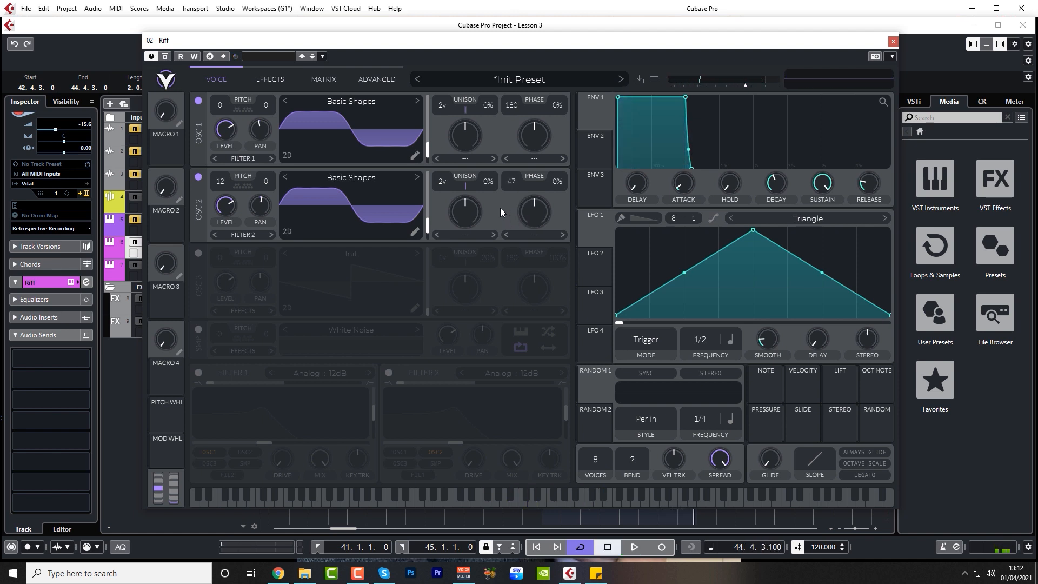
- Route oscillator 2's output to Filter 1
click(264, 233)
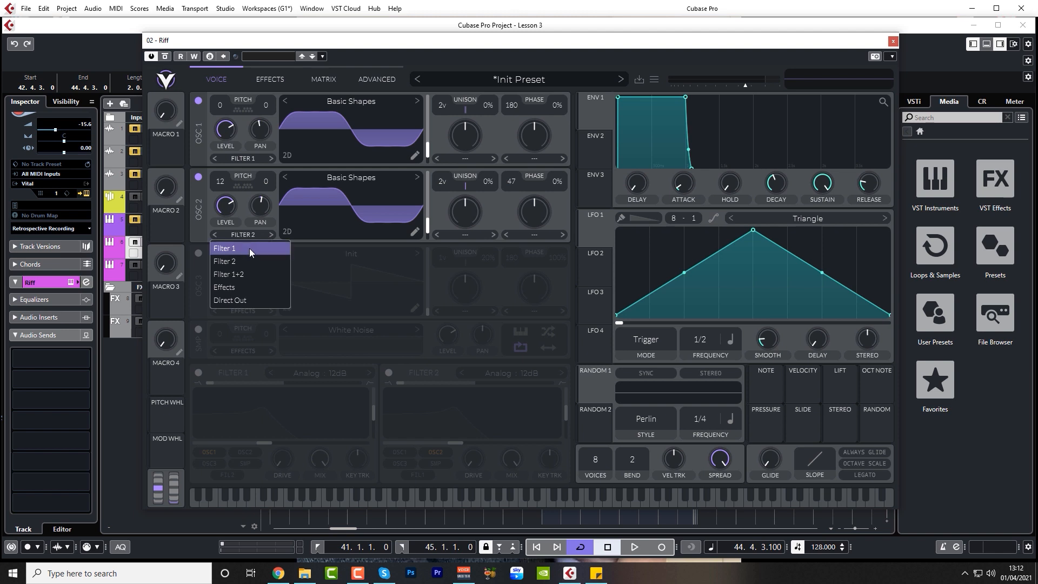
click(249, 249)
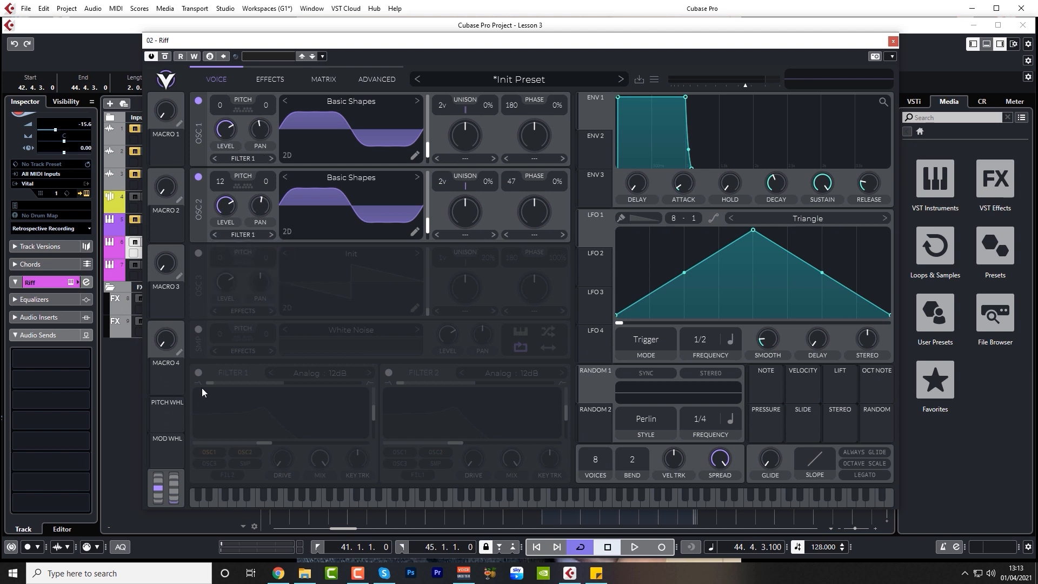
- Enable Filter 1, set its type to Phaser: Positive, and listen to the riff through it
click(199, 371)
click(293, 370)
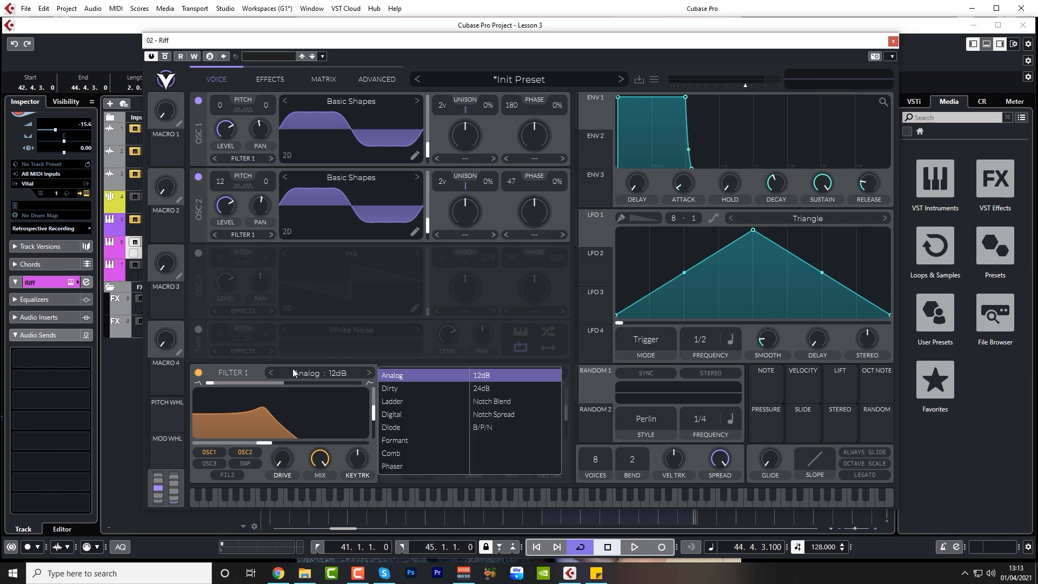
click(414, 465)
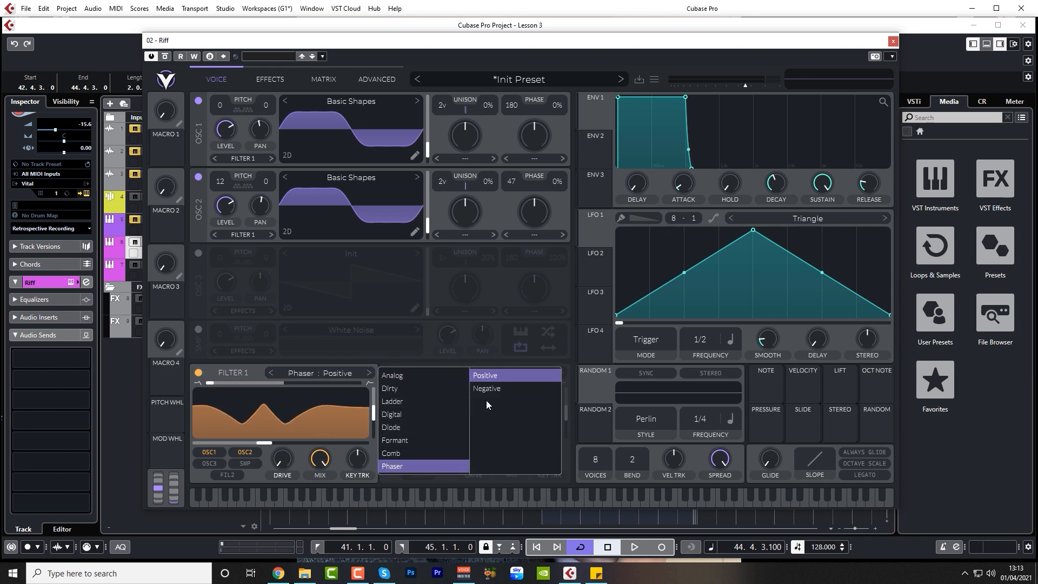
click(495, 378)
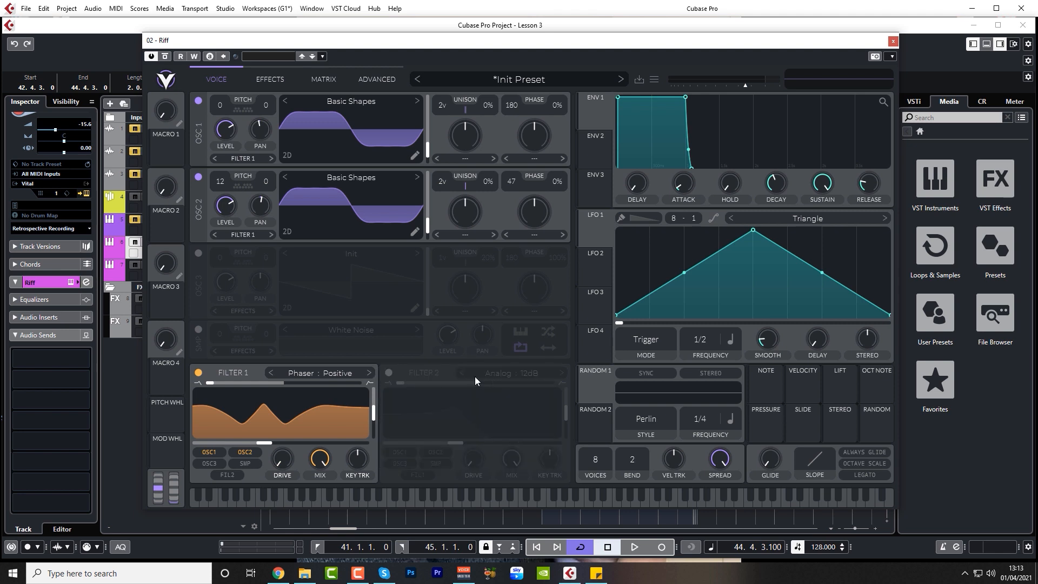
key(space)
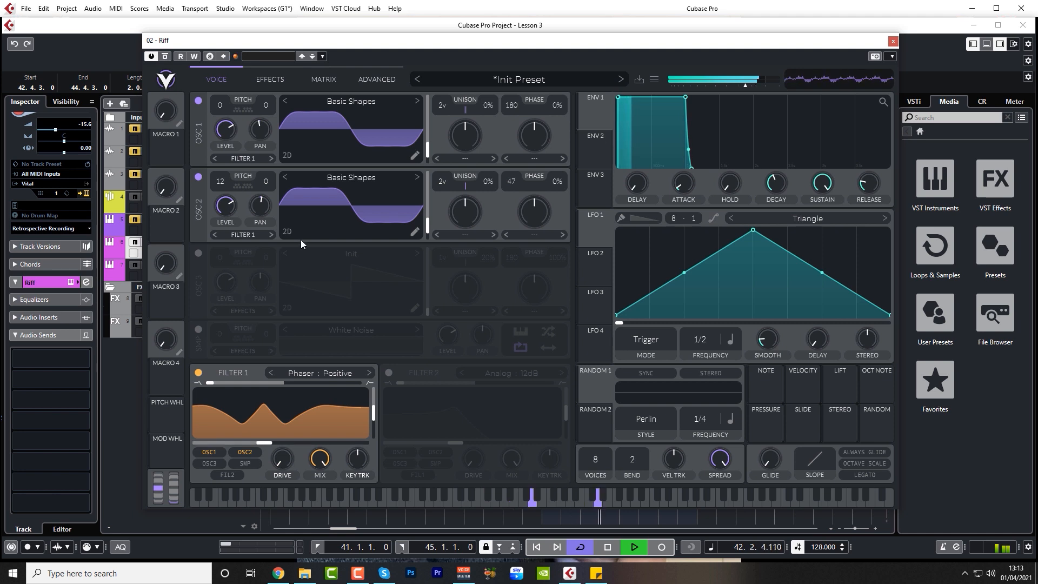
key(space)
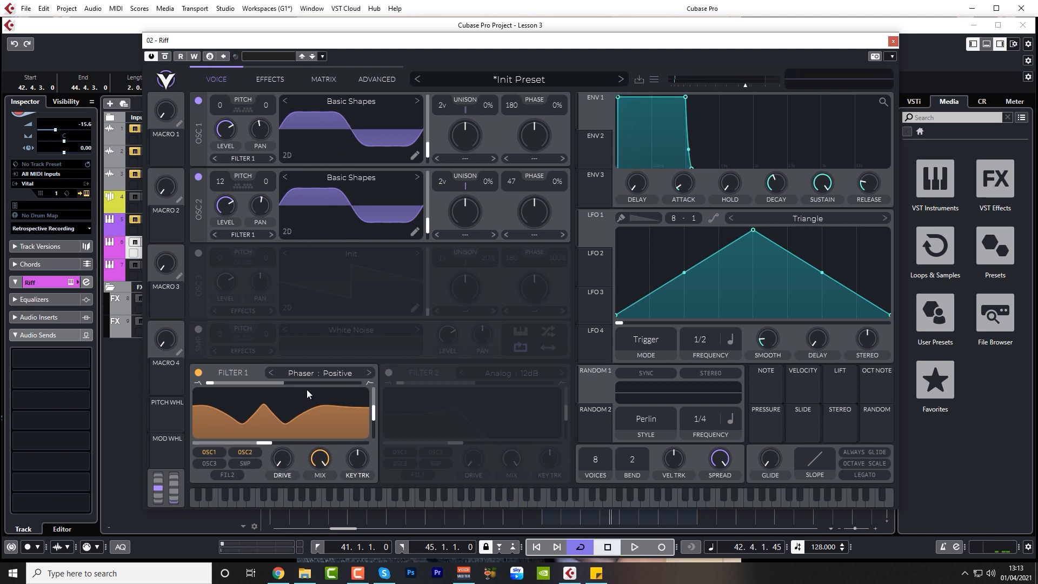
- Raise Filter 1's drive while the riff plays and lower the filter's cutoff slightly
key(space)
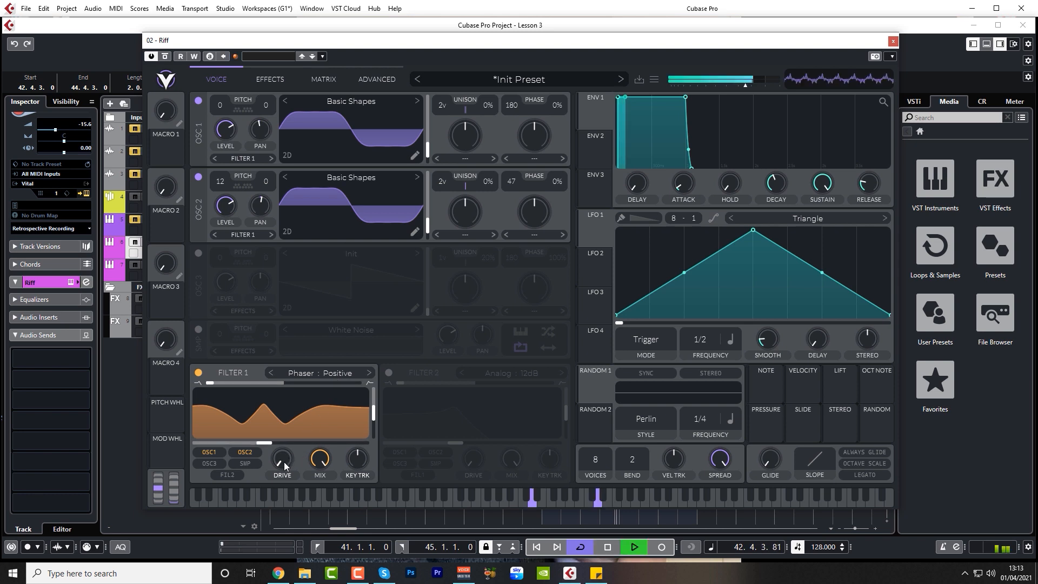
mouse_move(284, 462)
mouse_down()
mouse_move(299, 387)
mouse_move(252, 444)
mouse_move(332, 457)
mouse_move(215, 442)
mouse_move(276, 451)
mouse_up()
key(space)
mouse_move(261, 449)
mouse_down()
mouse_move(223, 447)
mouse_move(257, 446)
mouse_move(245, 447)
mouse_up()
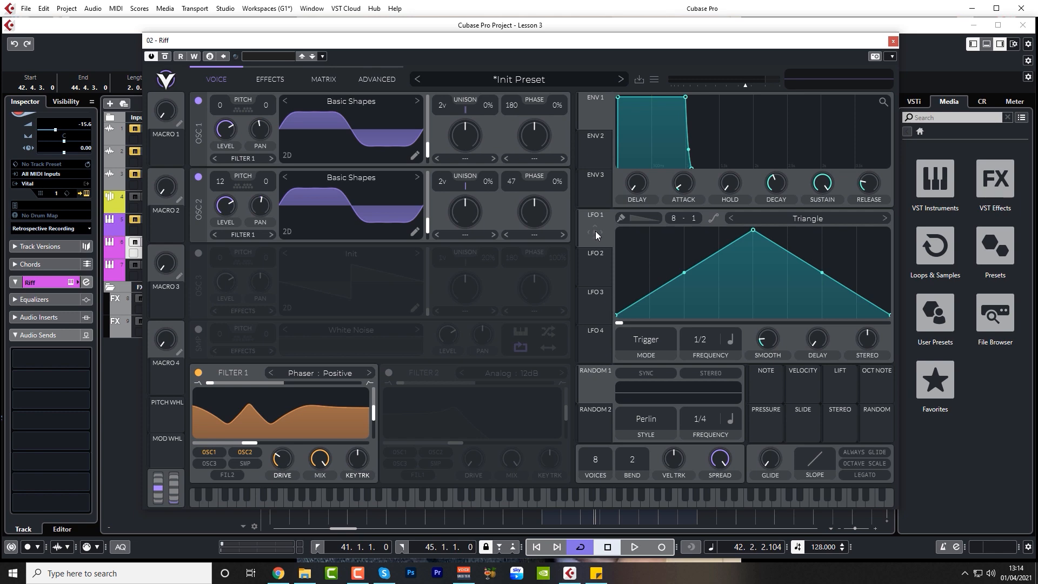
- Assign LFO 1 to modulate Filter 1's cutoff and listen to the sweep on the riff
drag(595, 231, 248, 447)
key(space)
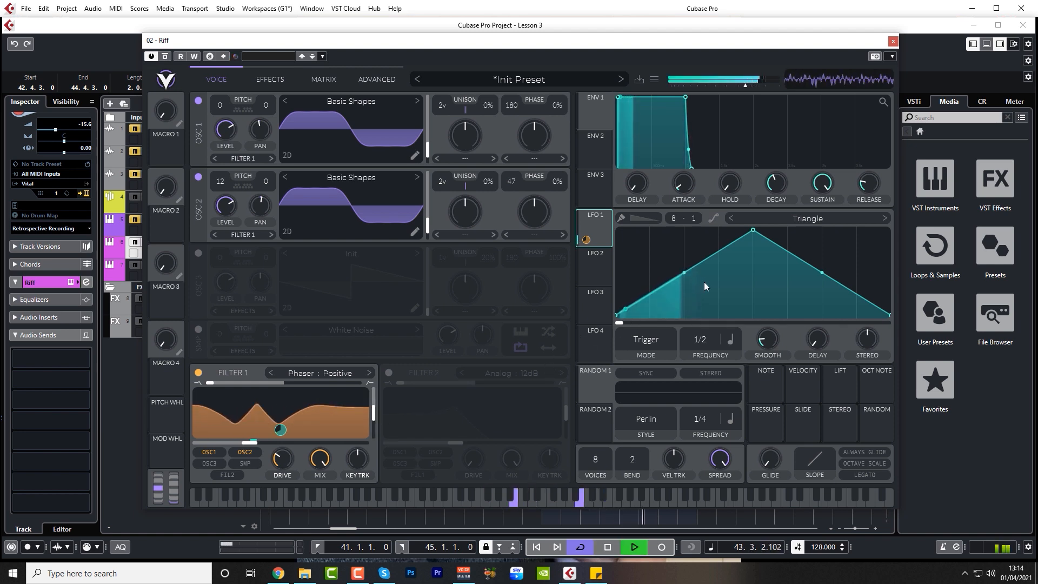
key(space)
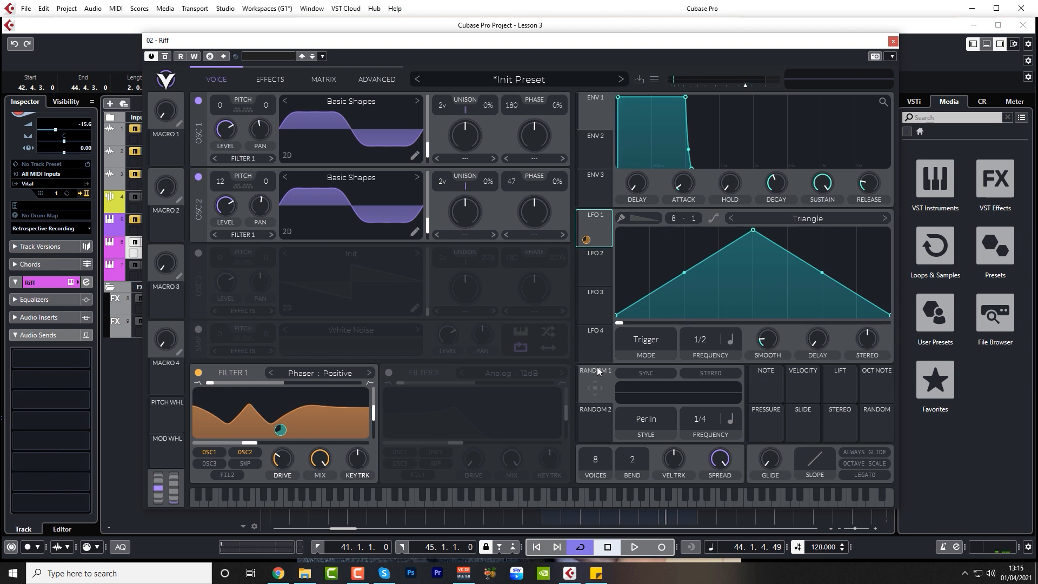
- Set LFO 1's mode to Sync and its frequency to 8/1, with the riff playing
click(652, 342)
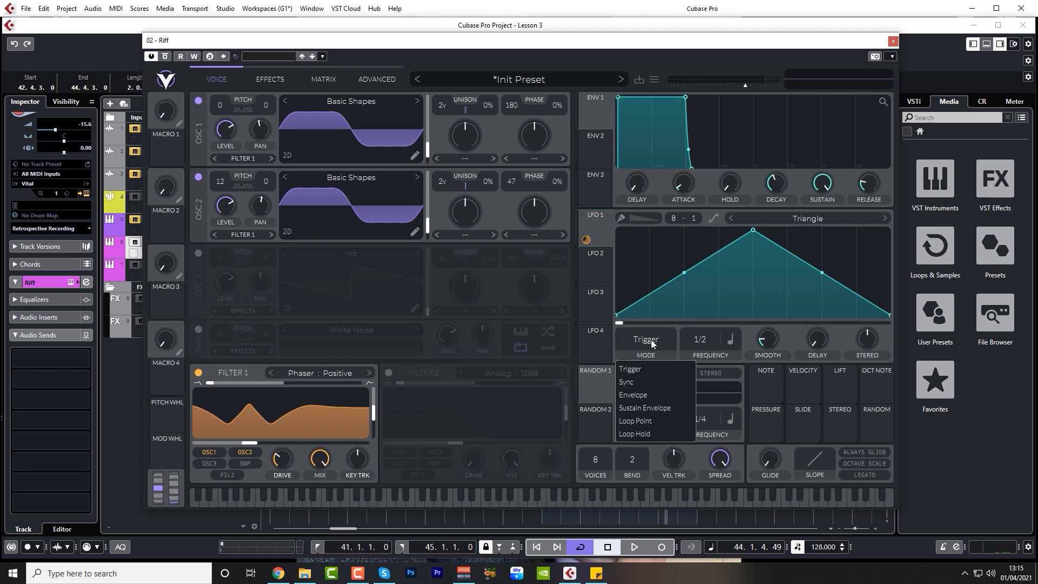
click(632, 381)
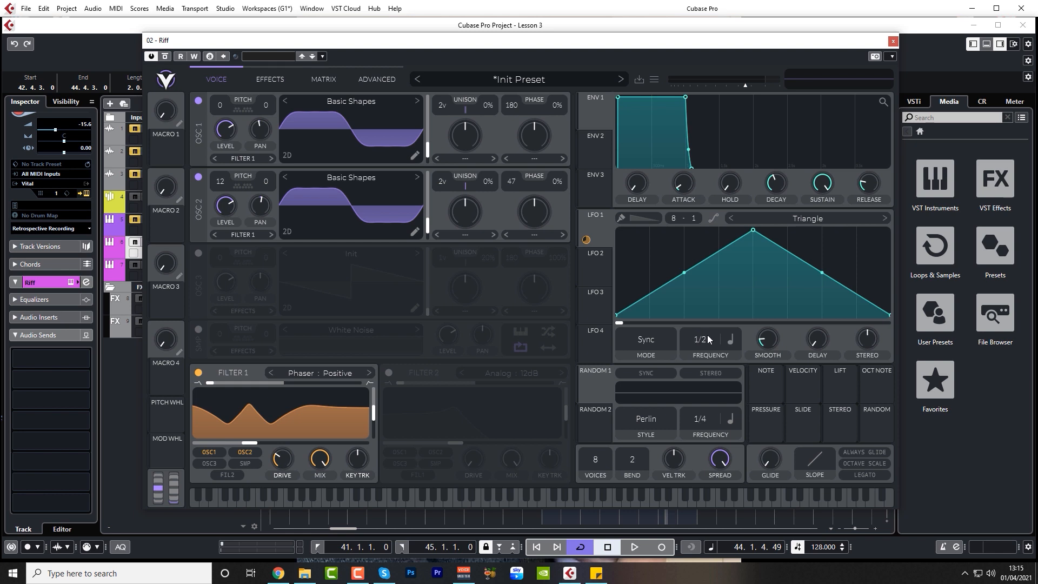
drag(703, 341, 690, 404)
key(space)
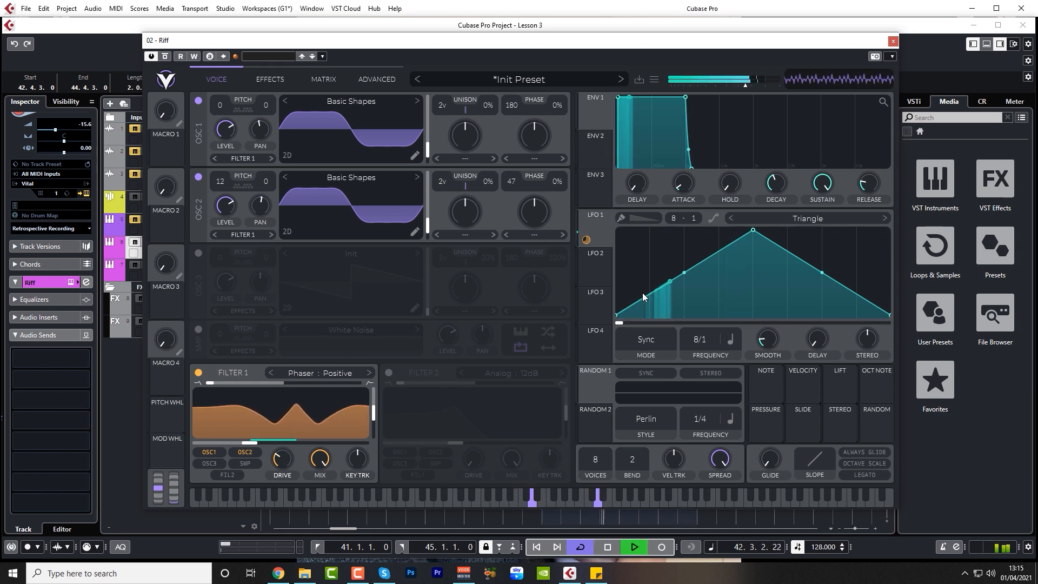
- Reduce the amount of LFO 1 modulation on Filter 1's cutoff and replay the riff
mouse_move(584, 238)
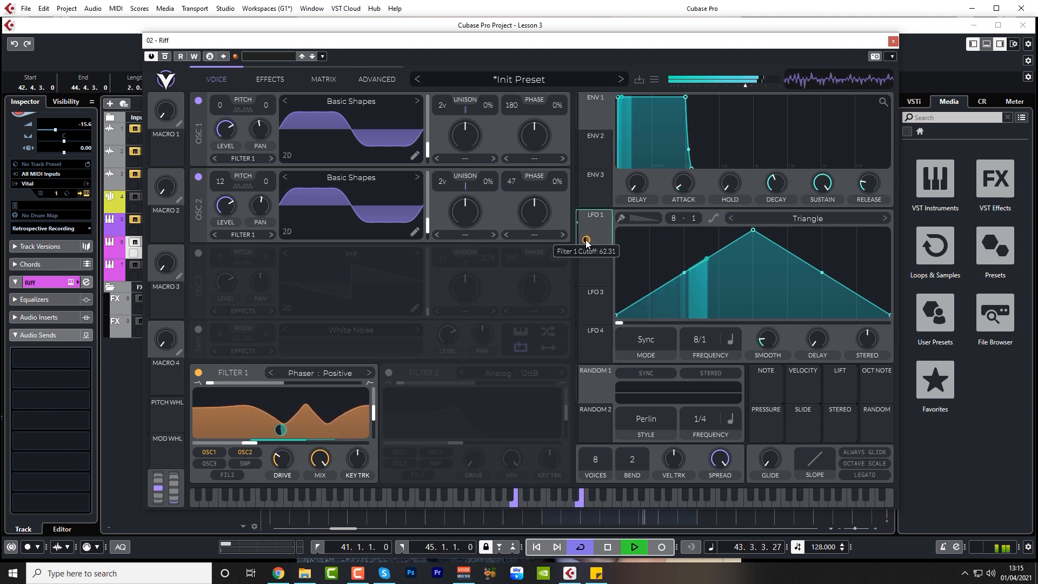
key(space)
drag(586, 241, 586, 249)
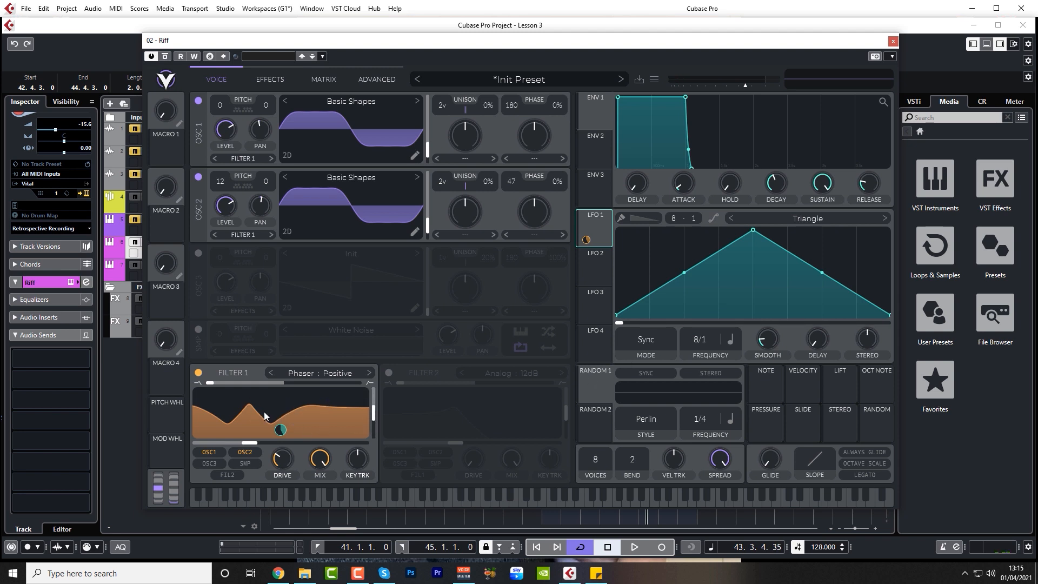
key(space)
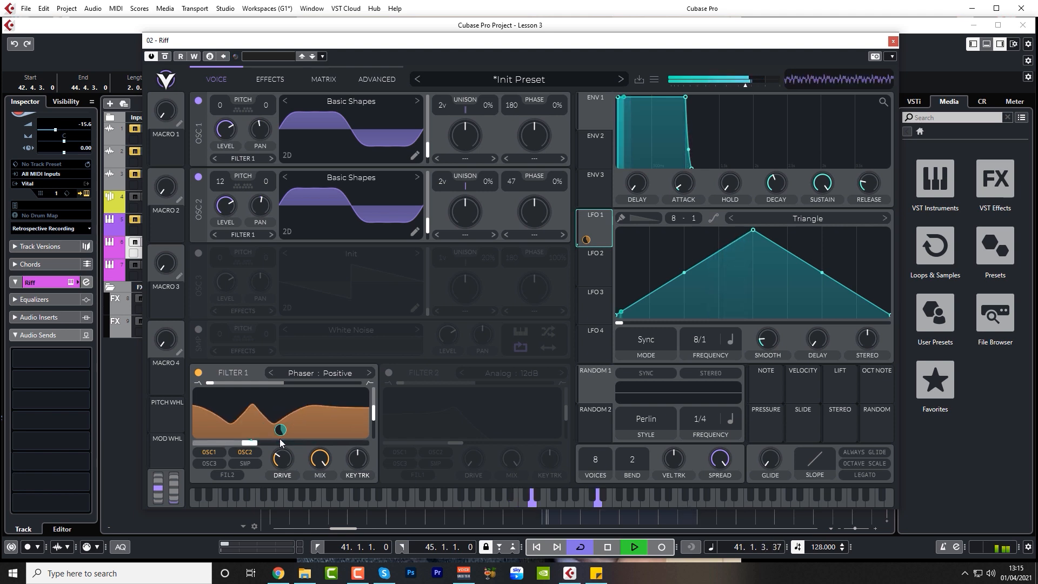
- Raise Filter 1's base cutoff slightly and lower the peak of LFO 1's triangle while listening to the riff
mouse_move(250, 445)
mouse_down()
mouse_move(215, 445)
mouse_move(261, 447)
mouse_up()
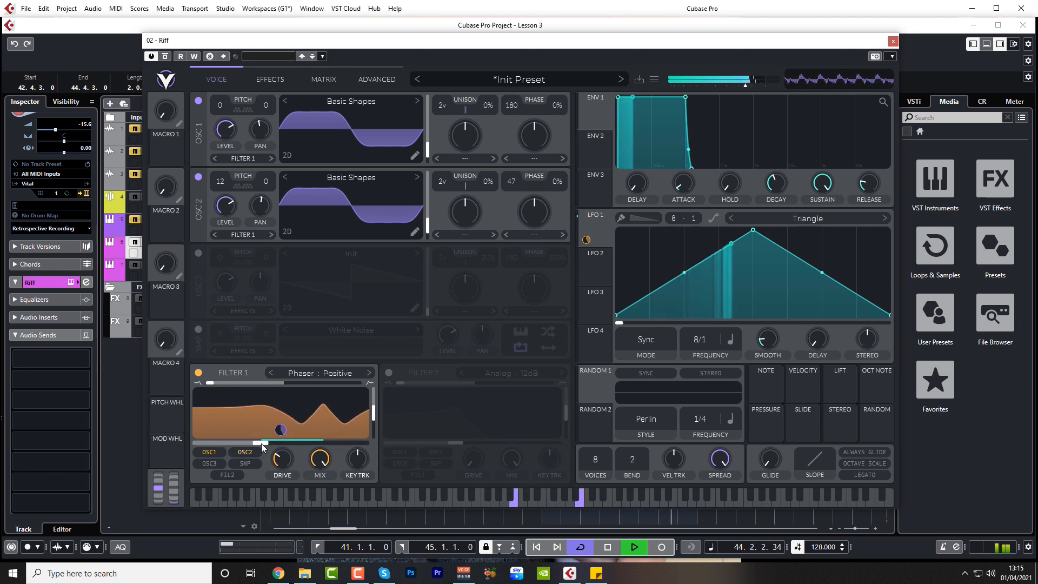
drag(261, 443, 255, 444)
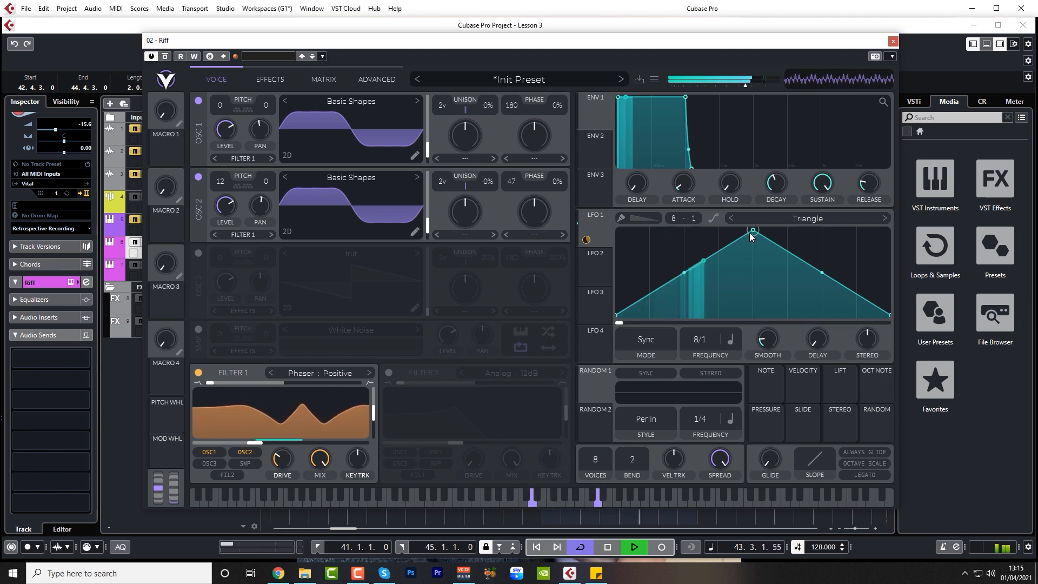
drag(752, 231, 752, 249)
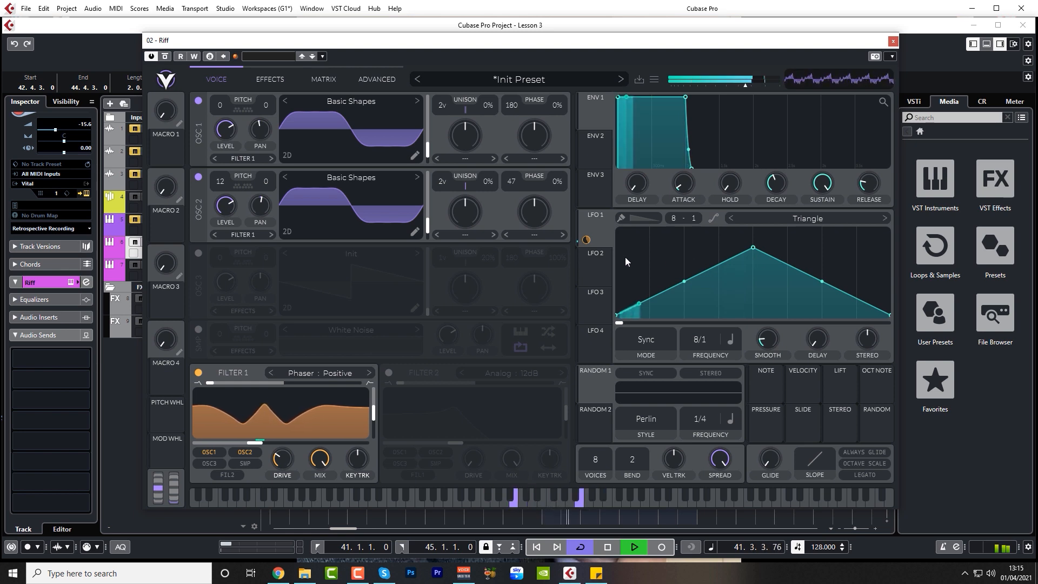
key(space)
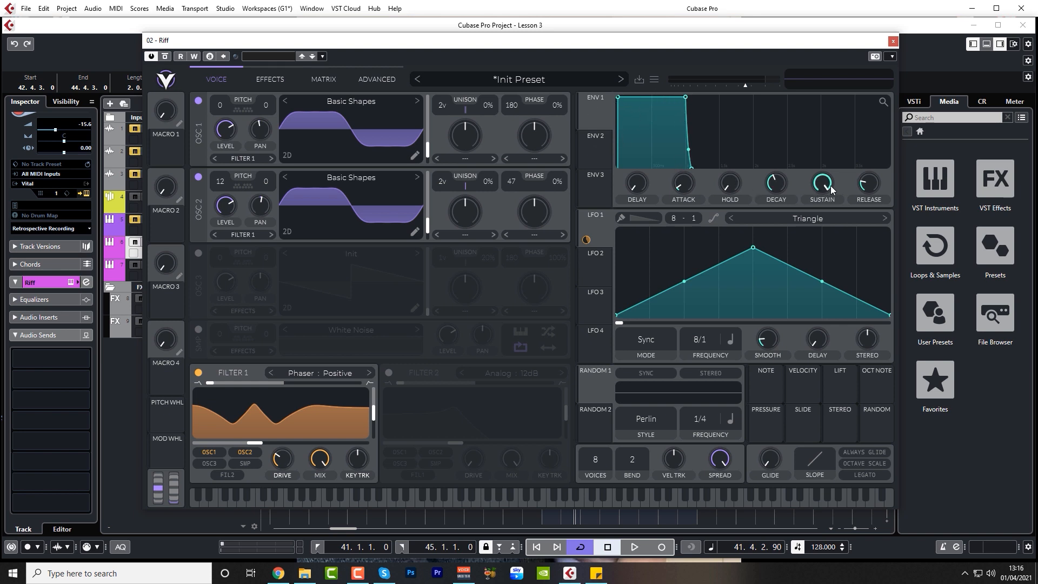
- Shorten Envelope 1's decay, lower its sustain to about half, and set its release to about 0.135 secs during playback
key(space)
drag(681, 97, 639, 135)
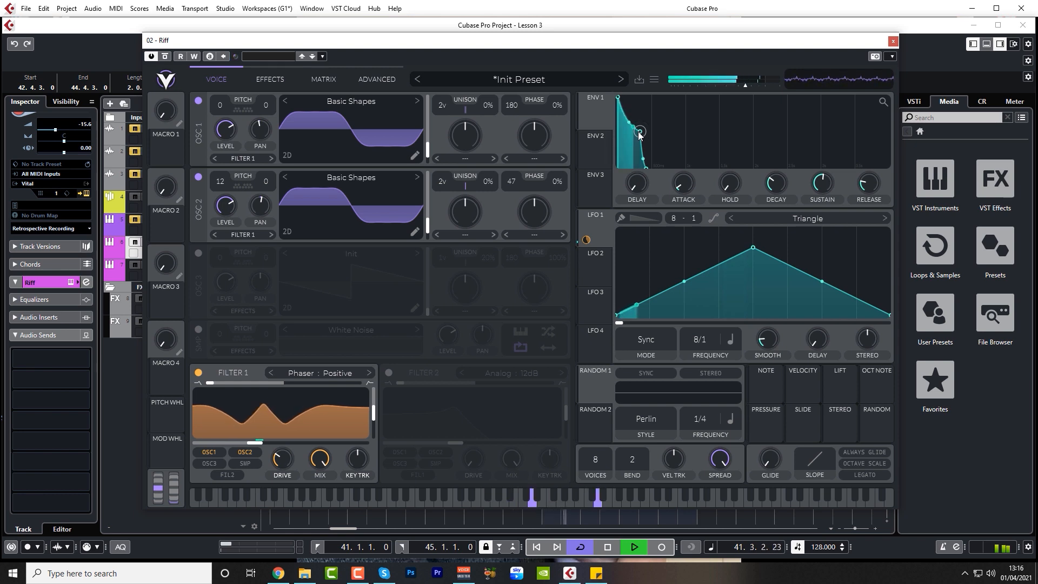
mouse_move(865, 184)
mouse_down()
mouse_move(876, 157)
mouse_move(865, 170)
mouse_up()
key(space)
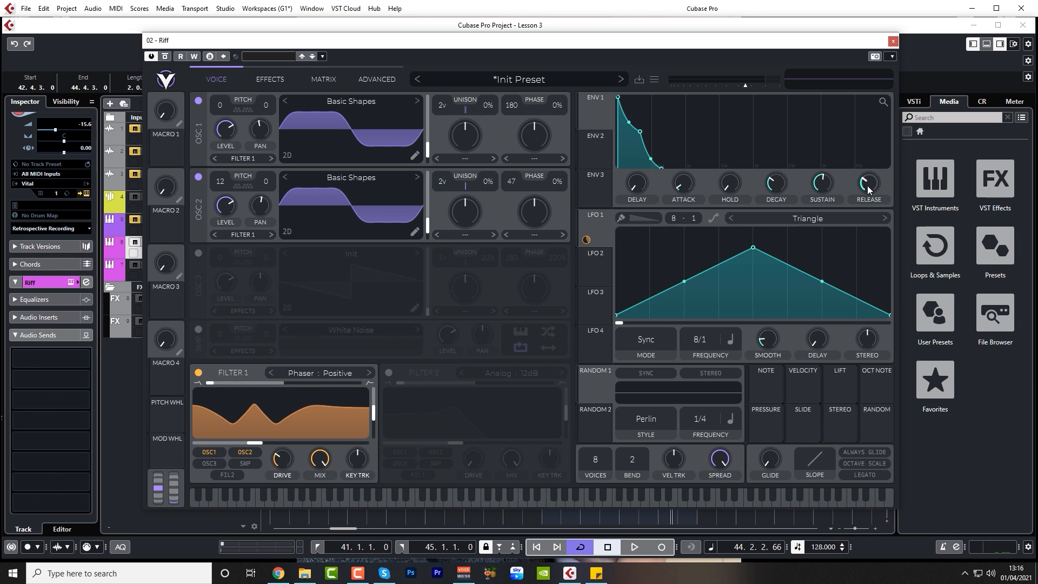
key(space)
mouse_move(869, 181)
mouse_down()
mouse_move(870, 169)
mouse_move(862, 186)
mouse_up()
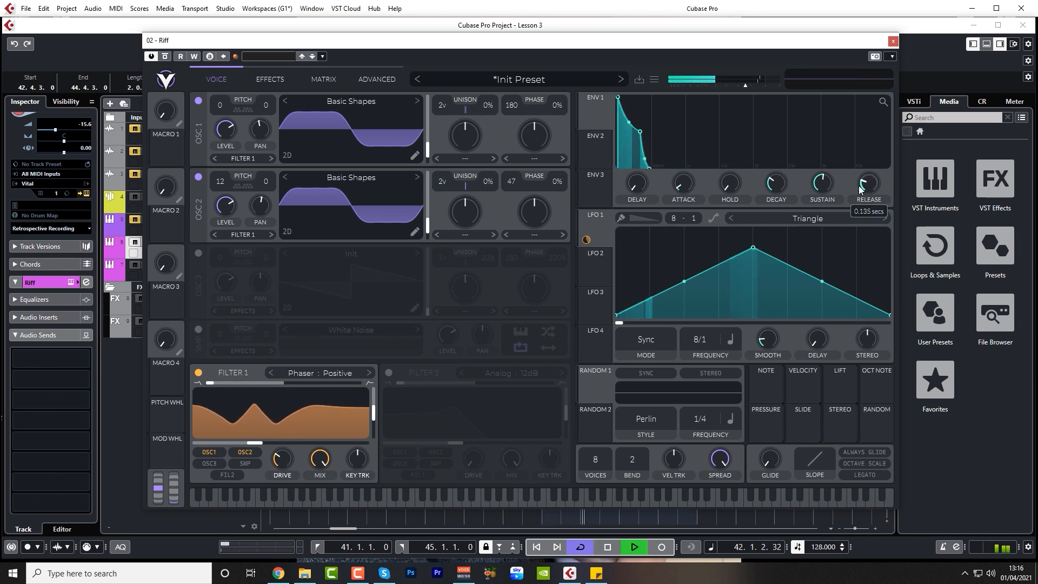
key(space)
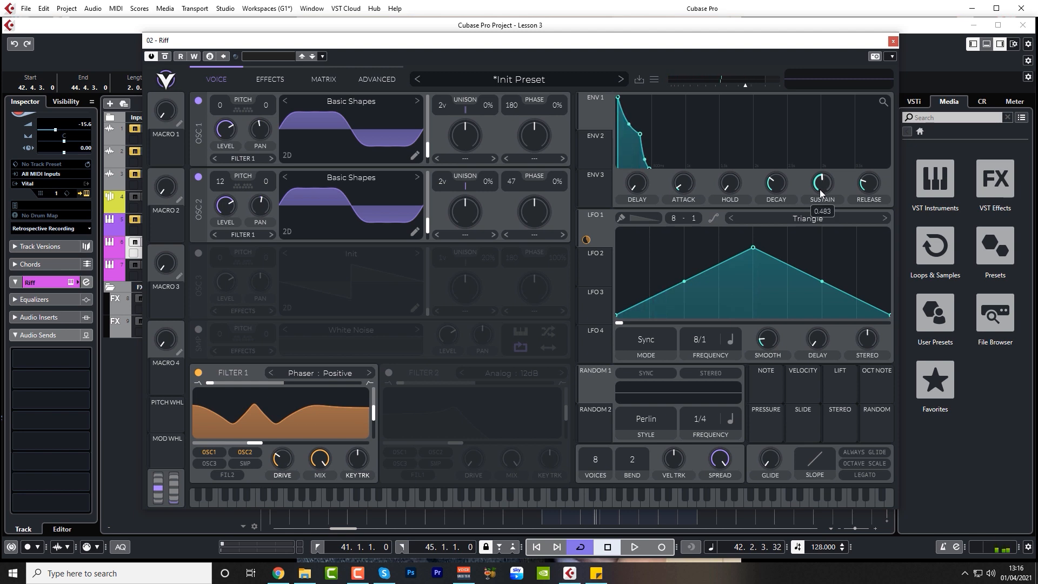
- Lower Envelope 1's sustain further and tighten its decay to about 0.25 secs with a shorter release
drag(820, 189, 821, 206)
scroll(774, 187, down, 3)
key(space)
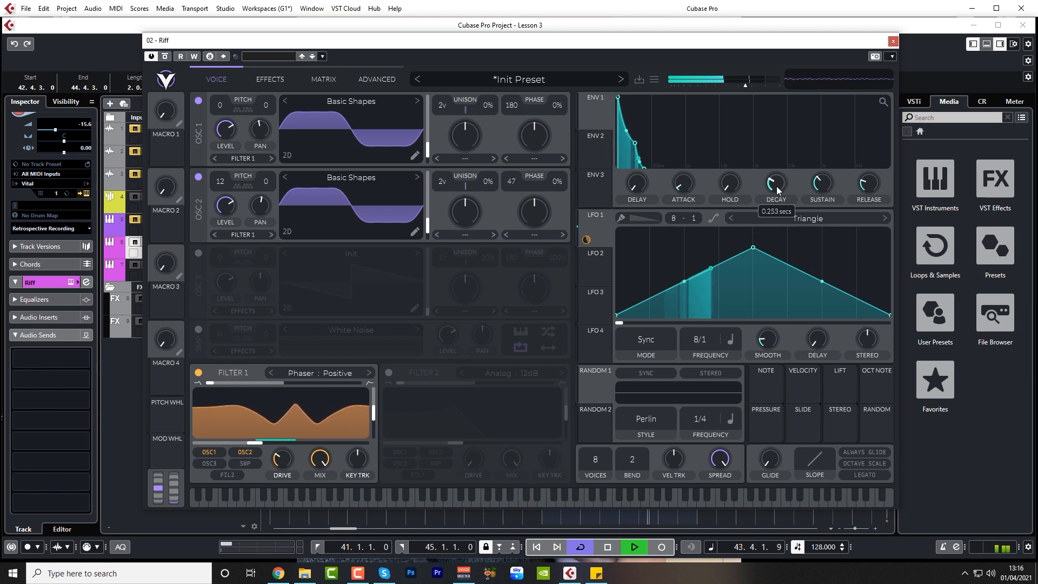
mouse_move(777, 186)
mouse_down()
mouse_move(783, 167)
mouse_move(773, 186)
mouse_up()
key(space)
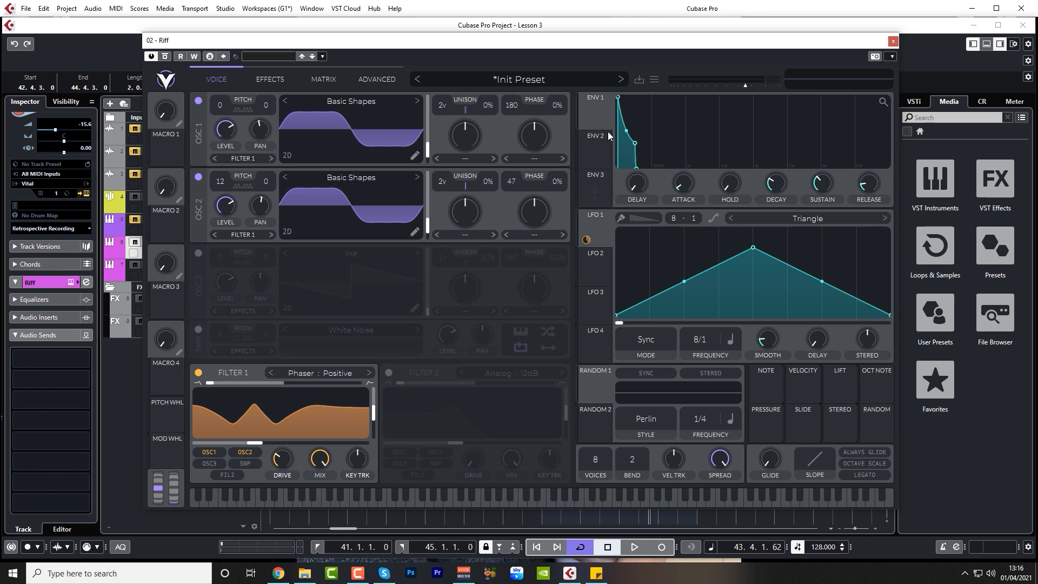
key(space)
click(605, 150)
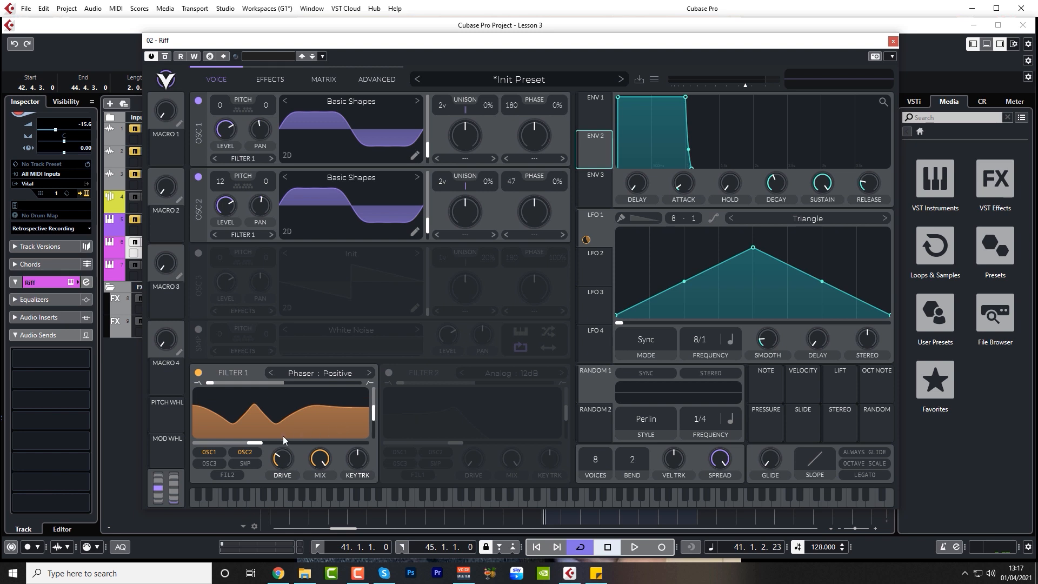
click(596, 116)
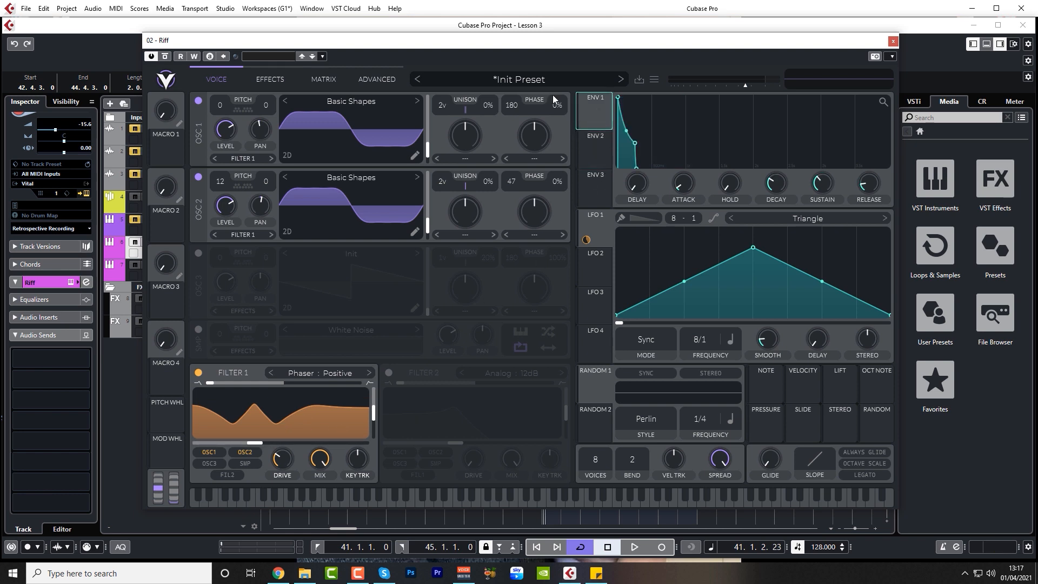
- Enable Filter 2 as Analog: 12dB, feed it from Filter 1, and play the riff
click(388, 374)
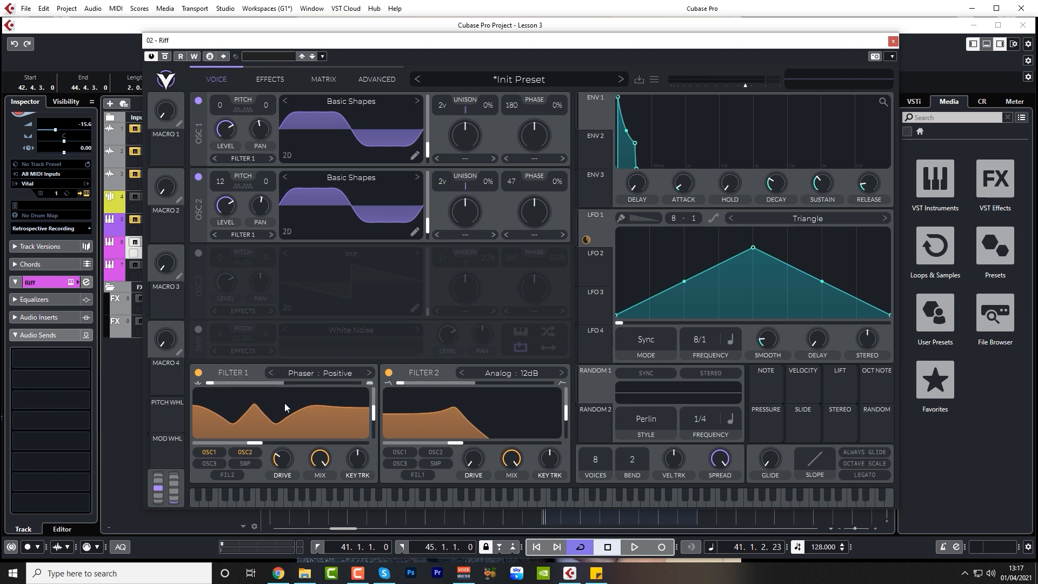
click(419, 476)
key(space)
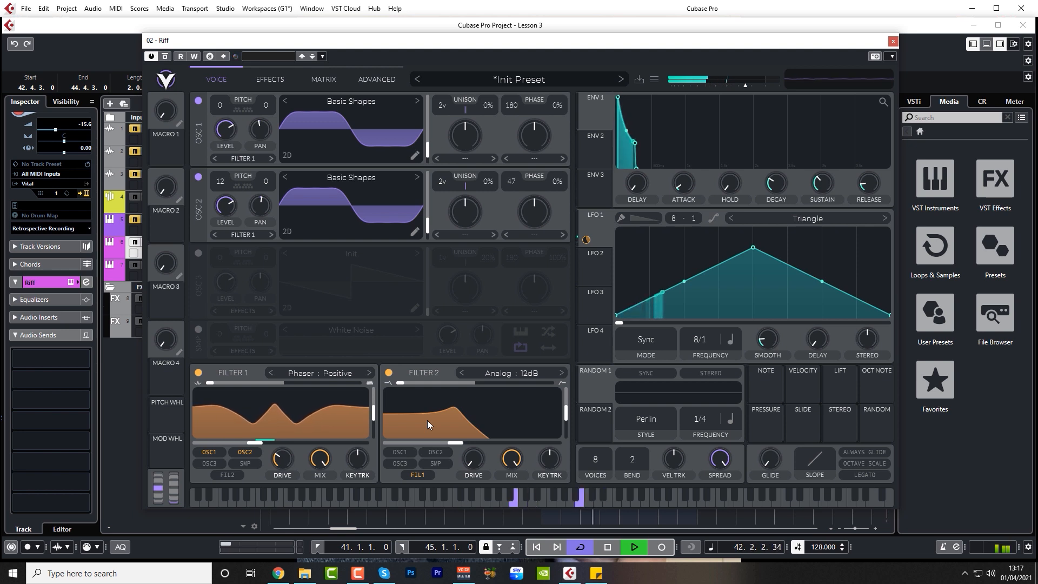
- Raise Filter 2's cutoff and increase its drive while listening to the riff
drag(456, 442, 461, 499)
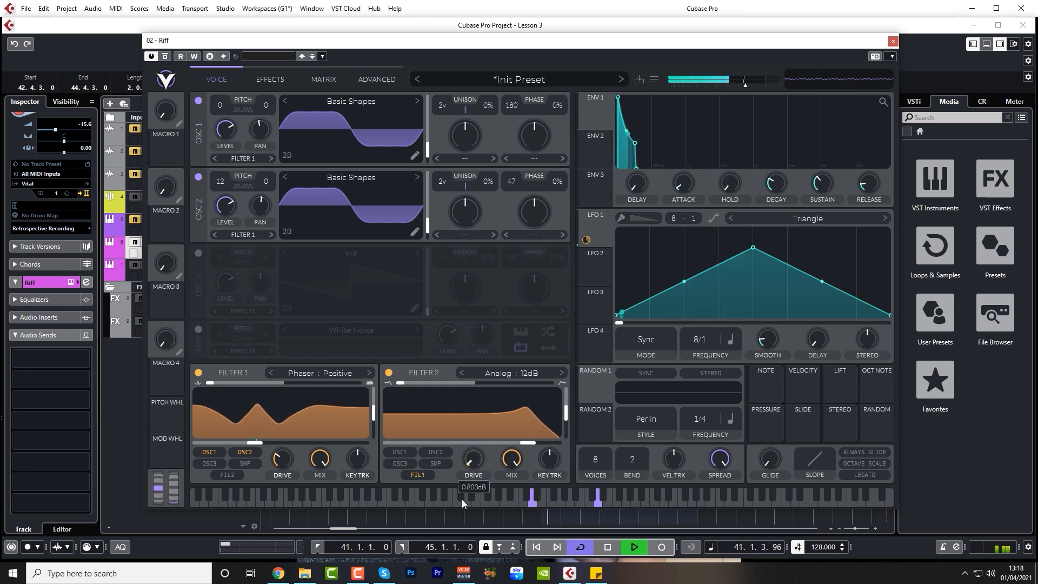
drag(476, 413, 468, 451)
key(space)
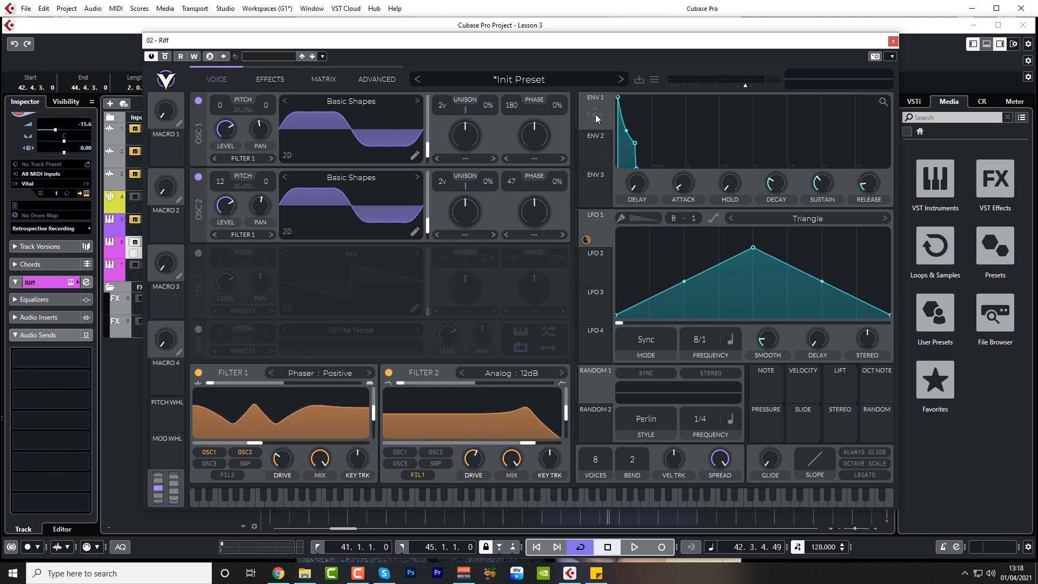
- Assign Envelope 1 to modulate Filter 2's cutoff and lower that filter's base cutoff to near the minimum
drag(596, 114, 506, 448)
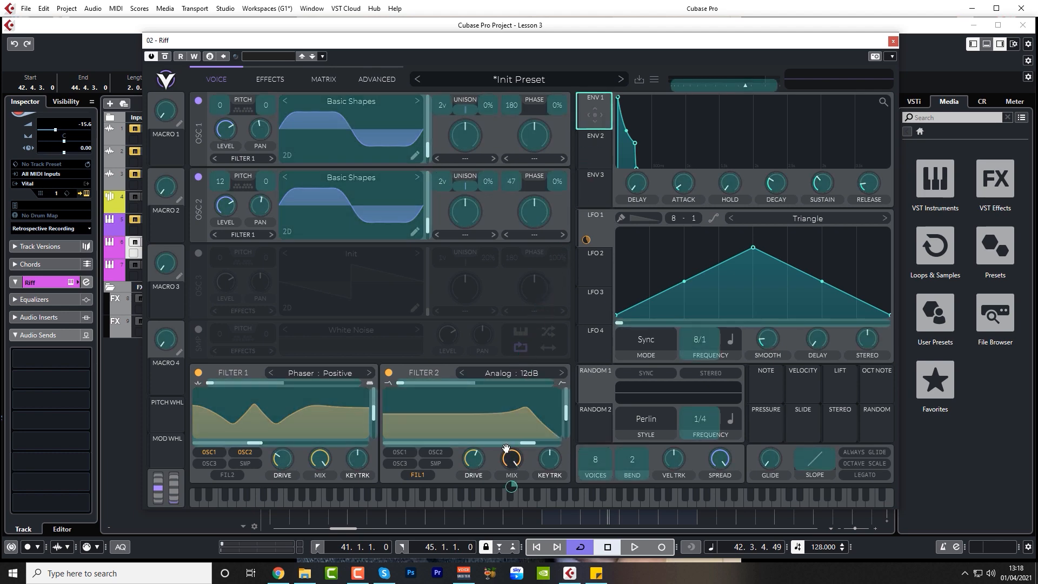
drag(512, 486, 471, 430)
drag(526, 446, 400, 443)
key(space)
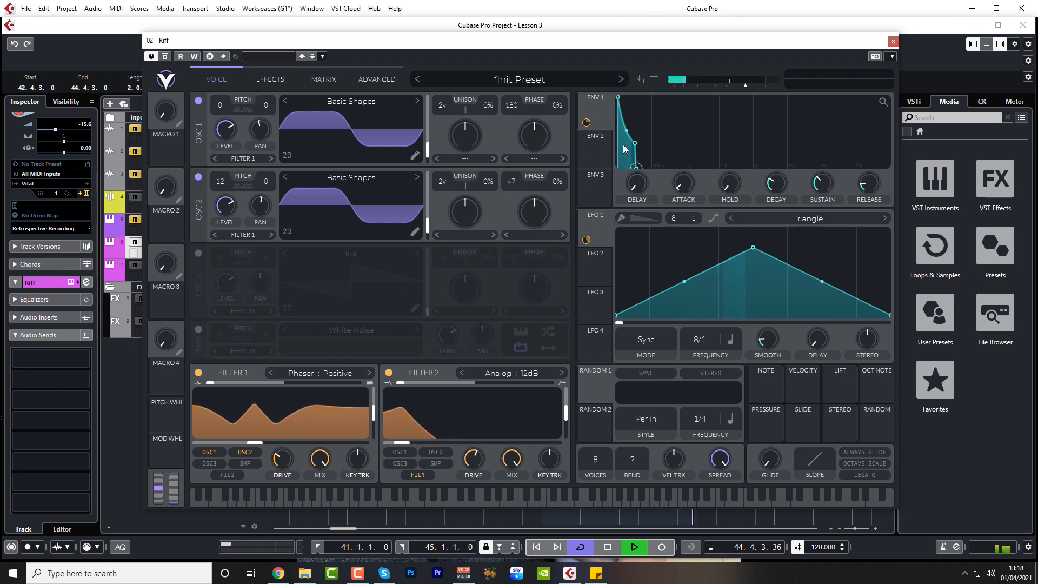
- Increase the amount of Envelope 1 modulation on Filter 2's cutoff, checking it against the playing riff
key(space)
drag(586, 123, 586, 95)
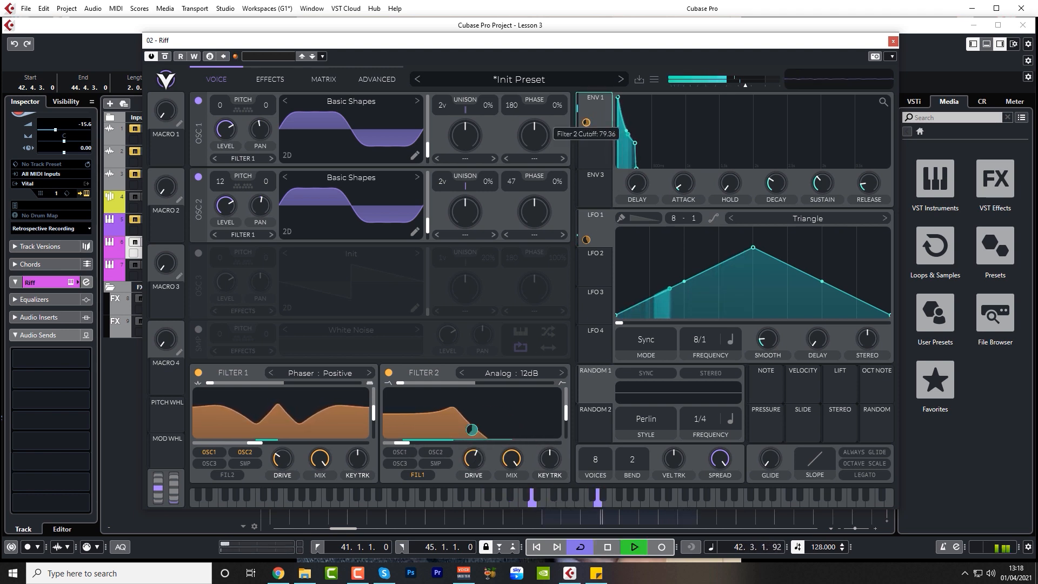
key(space)
mouse_move(586, 126)
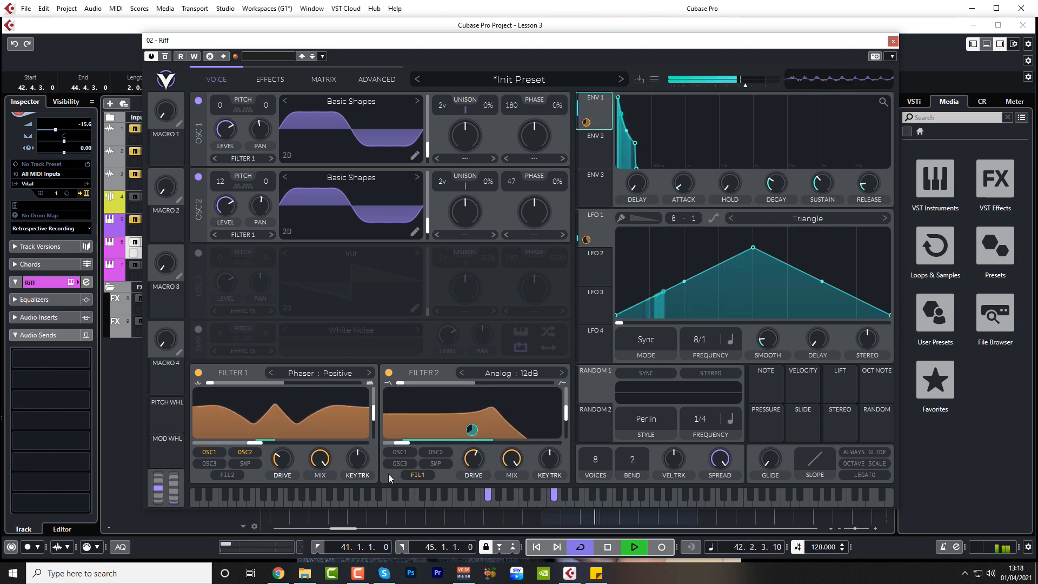
- Lower Filter 2's base cutoff to the minimum, then reduce Envelope 1's sustain slightly and set its decay to about 0.308 secs
drag(401, 443, 387, 444)
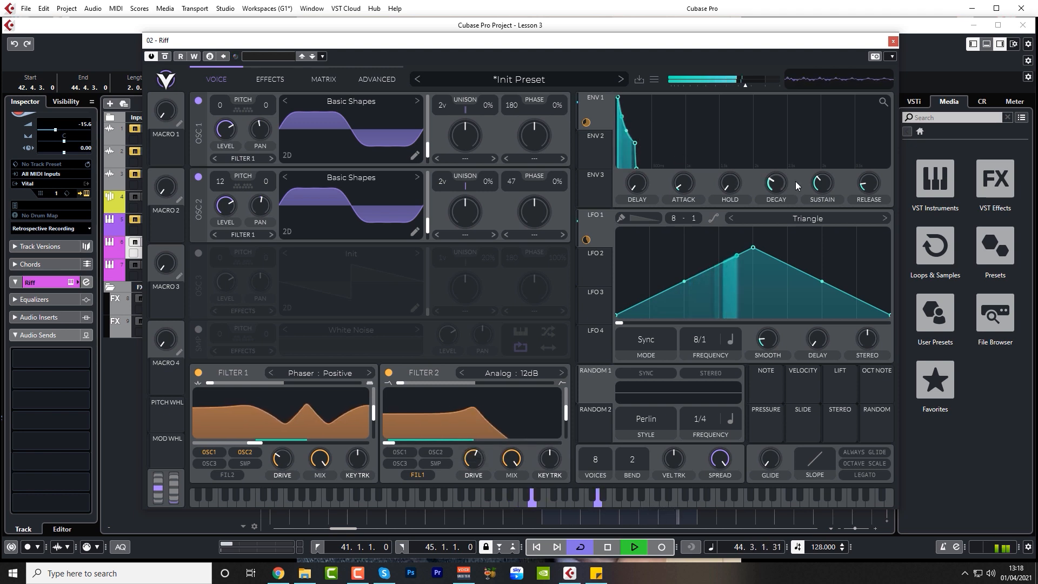
mouse_move(822, 183)
mouse_down()
mouse_move(826, 158)
mouse_move(819, 187)
mouse_up()
mouse_move(771, 187)
mouse_down()
mouse_move(780, 164)
mouse_move(768, 182)
mouse_up()
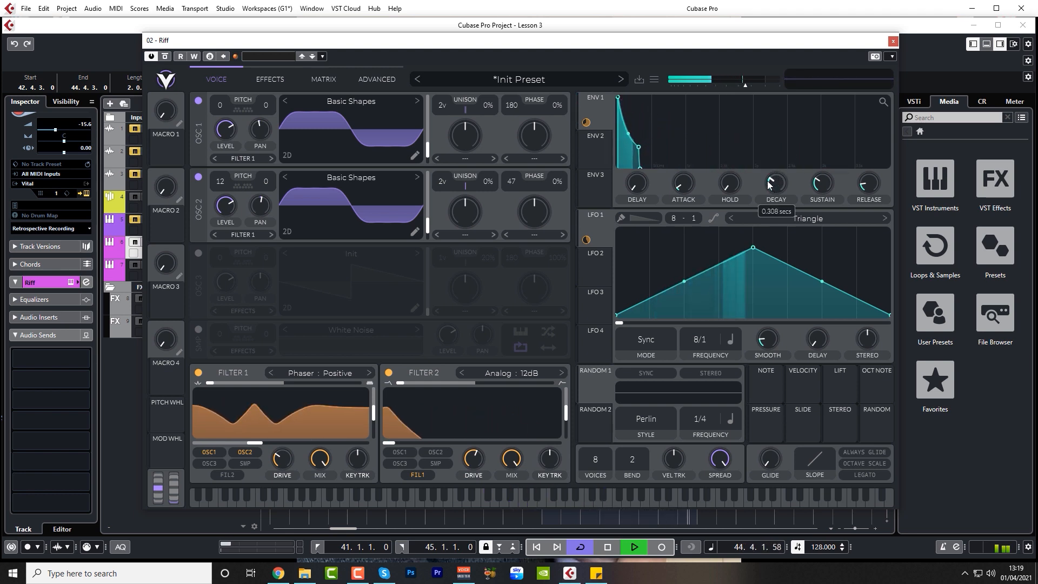
- Set the Envelope 1 modulation amount on Filter 2's cutoff to about 102.3 while the riff plays, and stop playback
drag(588, 123, 588, 111)
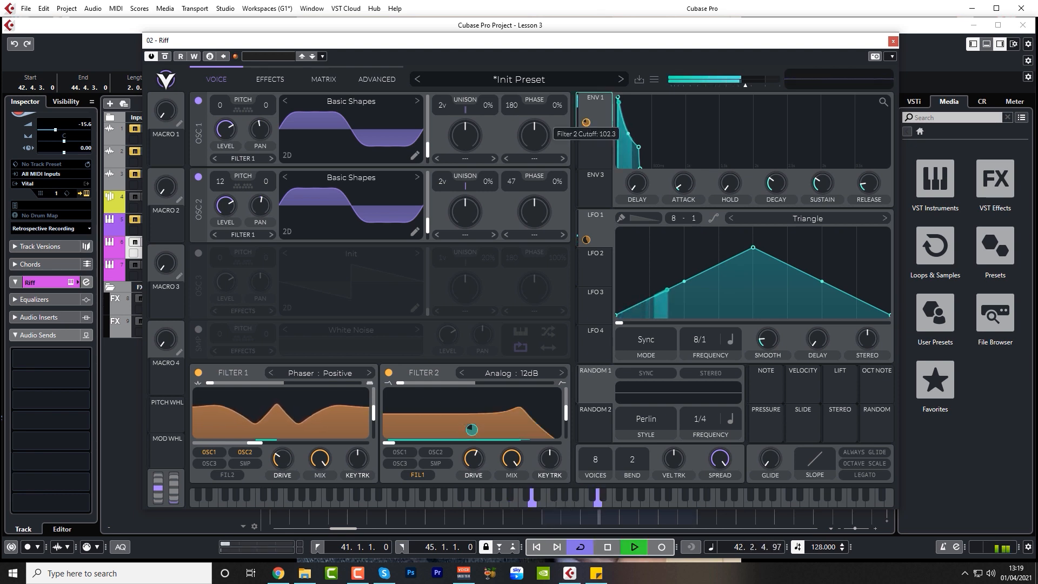
key(space)
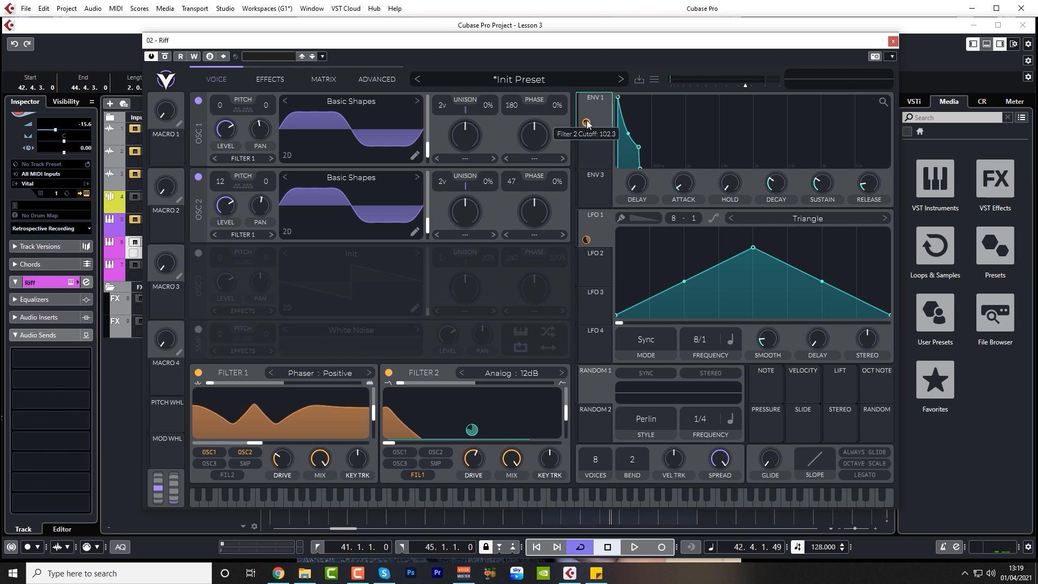
- Assign LFO 1 to modulate Filter 2's cutoff and set its amount to about 60.79, auditioning the riff
click(597, 231)
drag(586, 239, 457, 431)
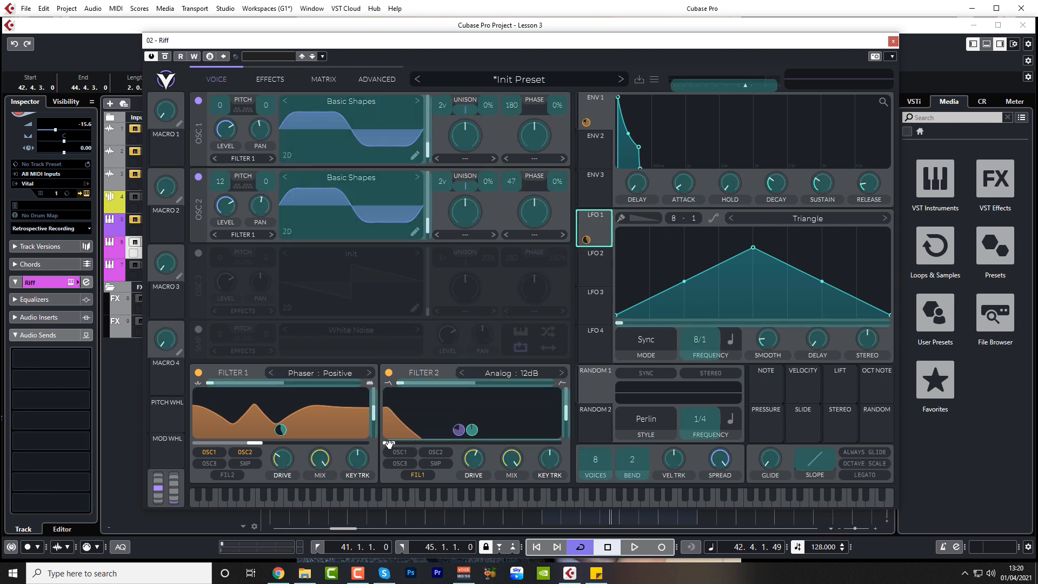
drag(389, 444, 389, 443)
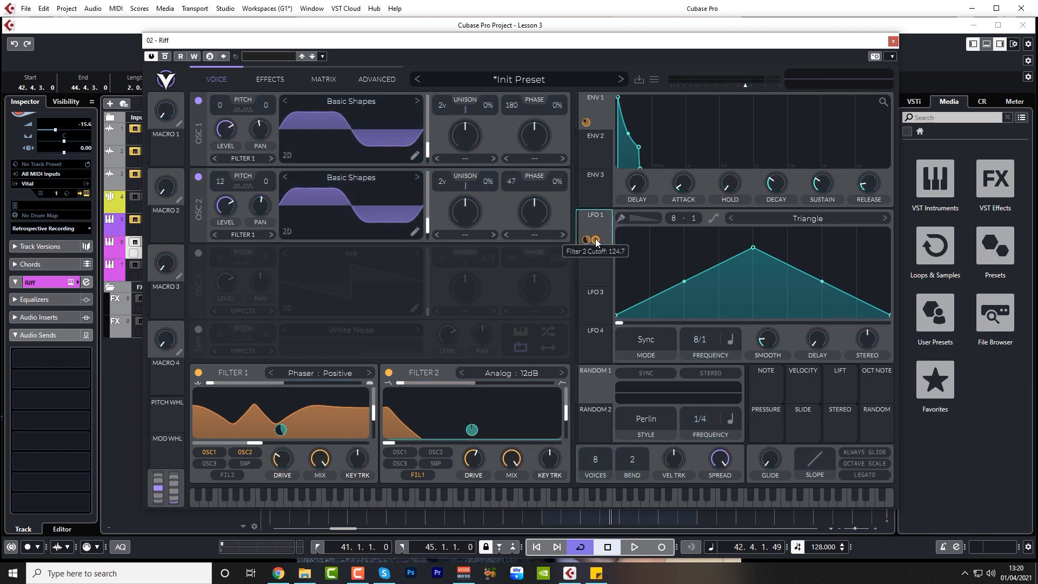
key(space)
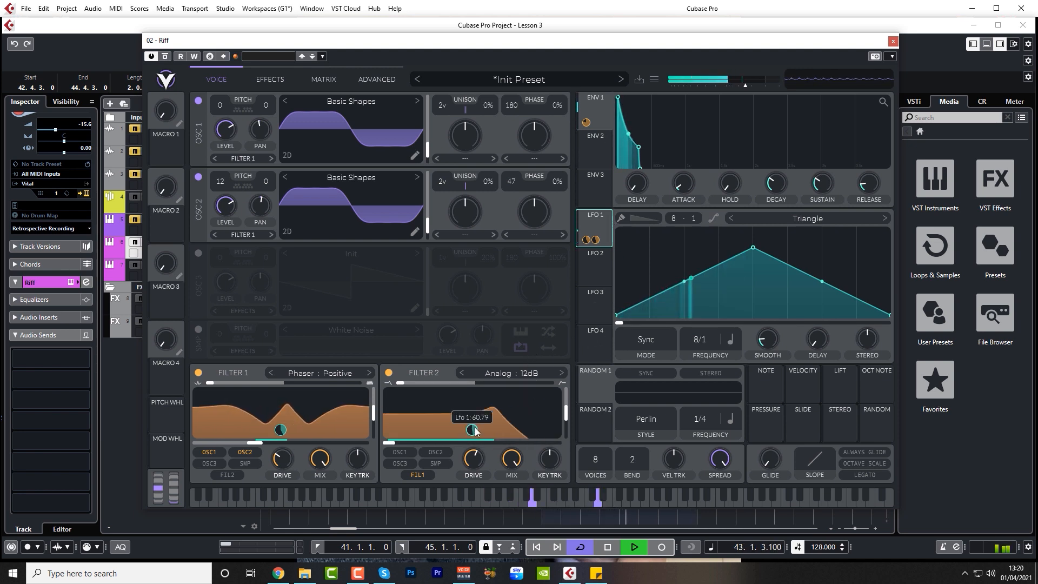
mouse_move(597, 242)
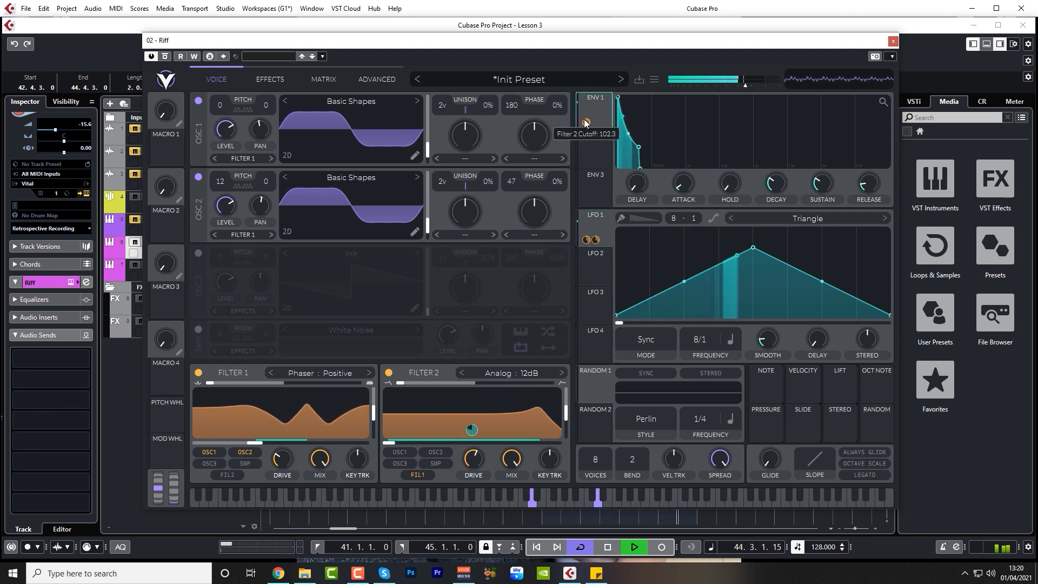
key(space)
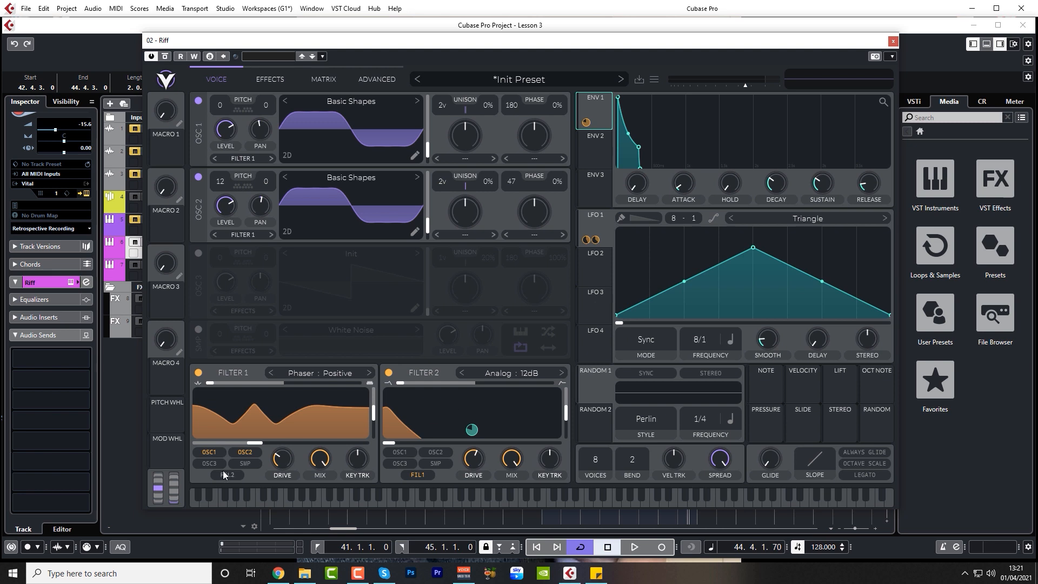
- Enable the Distortion effect, keep its Soft Clip type, and raise its drive while playing the riff
click(418, 475)
click(271, 80)
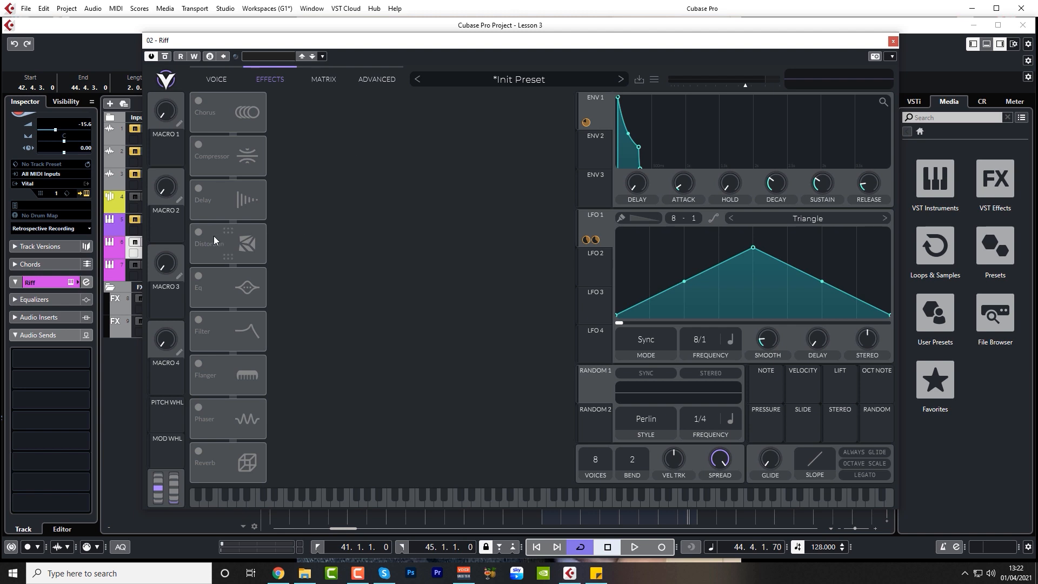
click(197, 232)
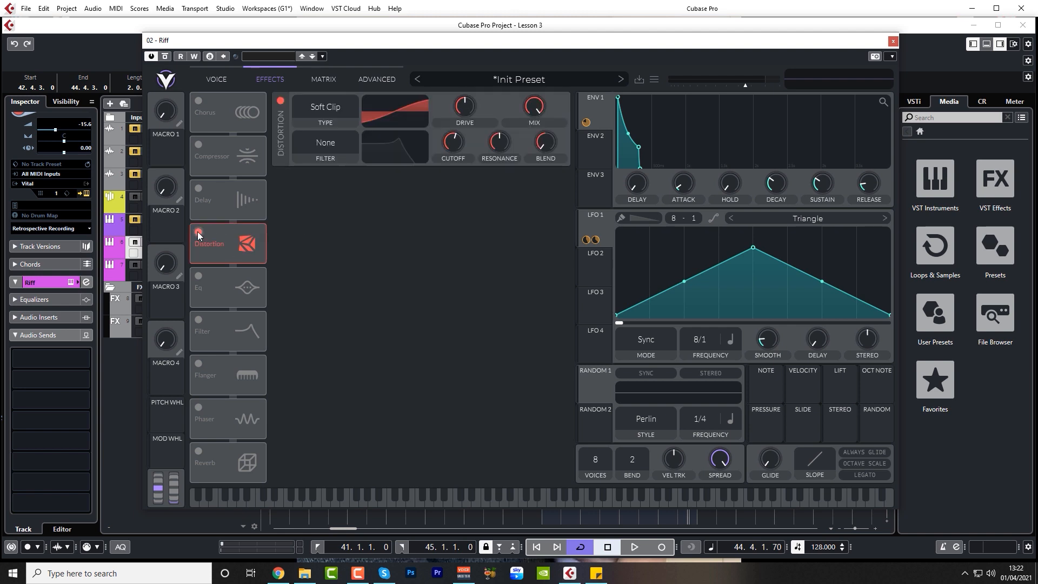
click(341, 110)
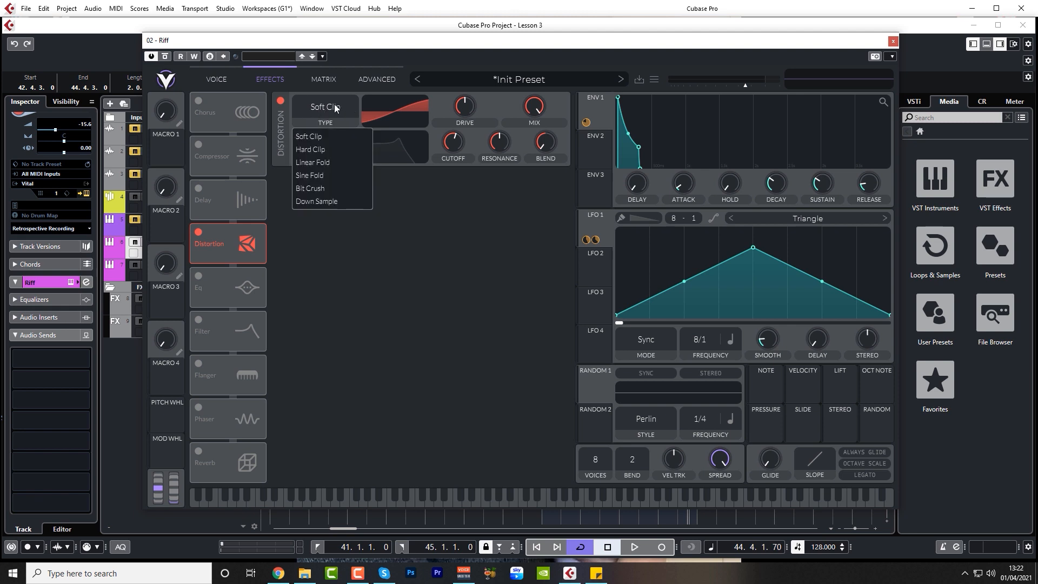
click(418, 258)
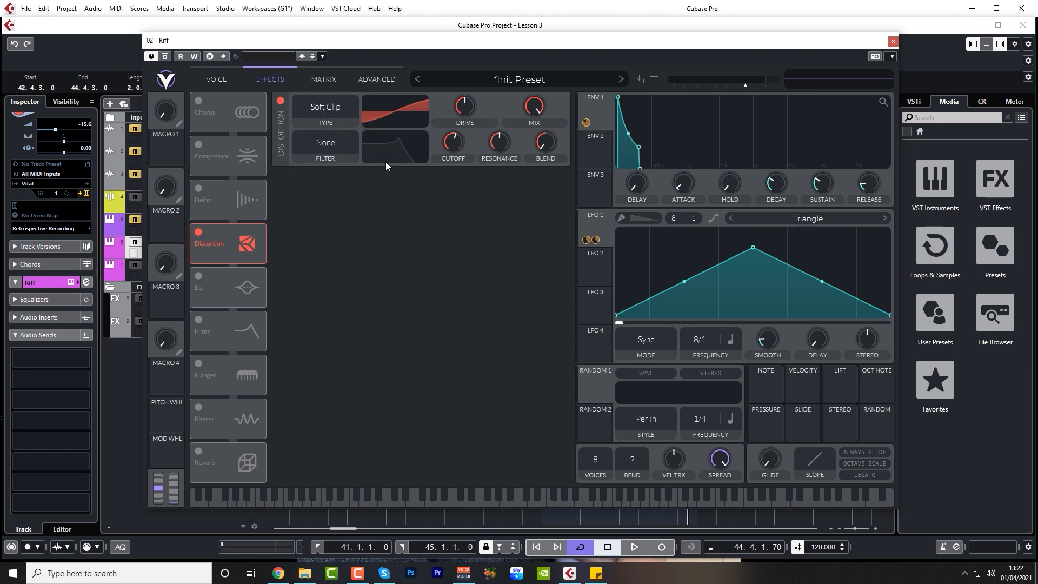
key(space)
drag(467, 106, 464, 84)
key(space)
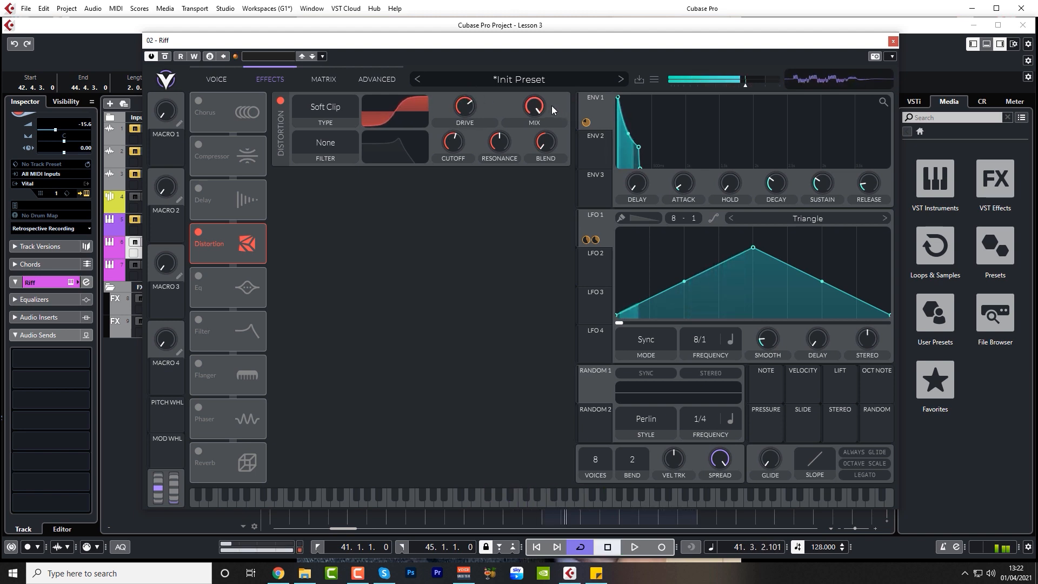
- Test the distortion's mix and adjust its resonance and cutoff against the playing riff
key(space)
drag(537, 109, 525, 90)
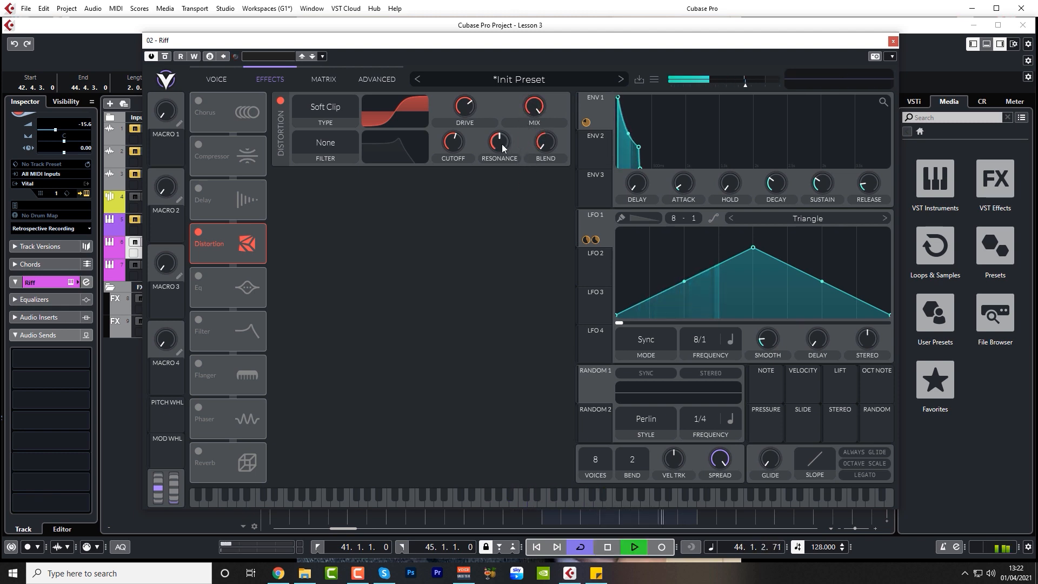
drag(502, 144, 453, 139)
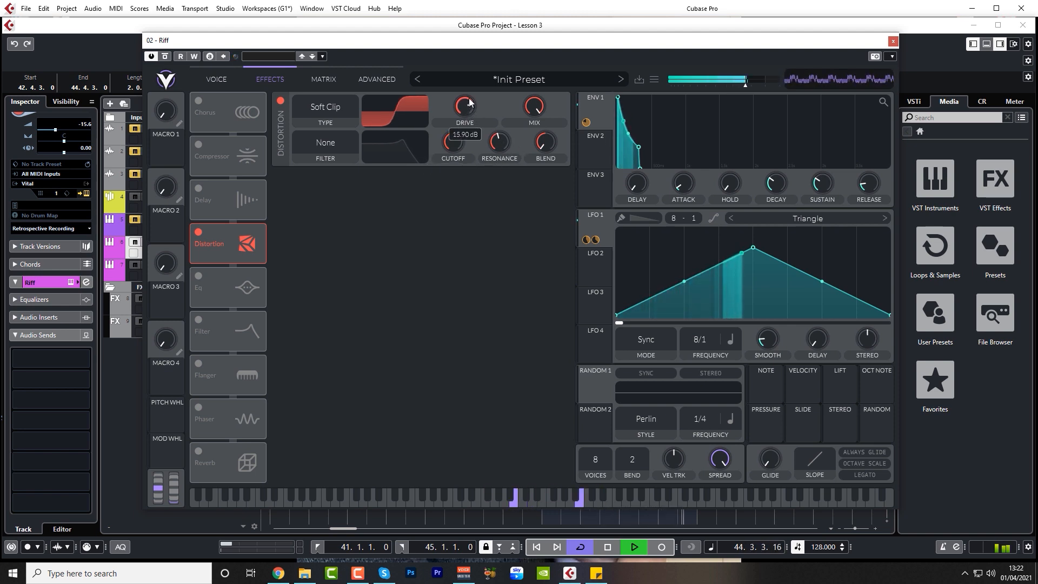
key(space)
- Try the distortion's Hard Clip type with the drive around 11.10 dB while playing the riff
click(340, 106)
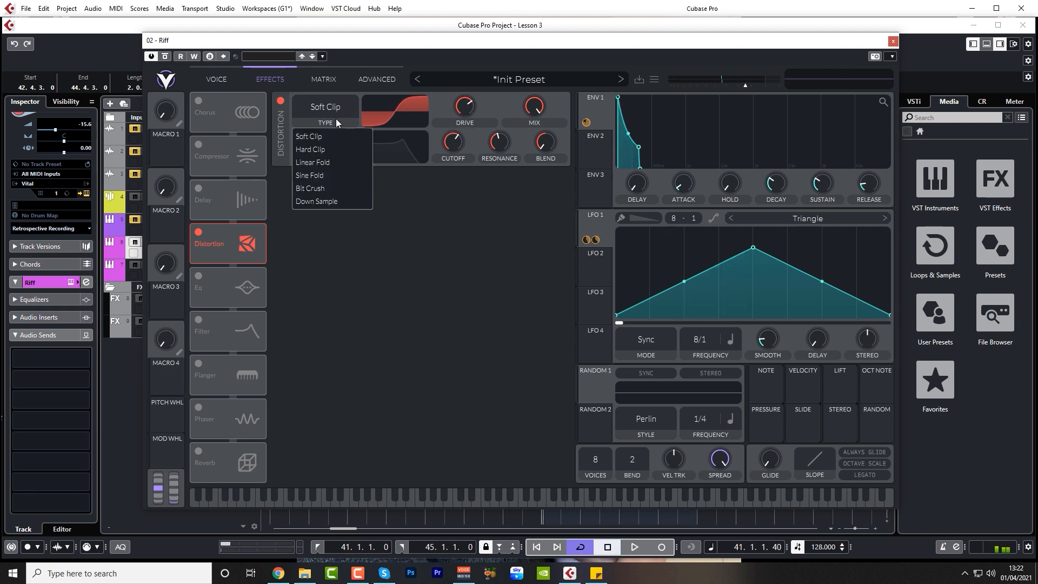
click(328, 154)
key(space)
mouse_move(469, 109)
mouse_down()
mouse_move(469, 91)
mouse_move(470, 105)
mouse_up()
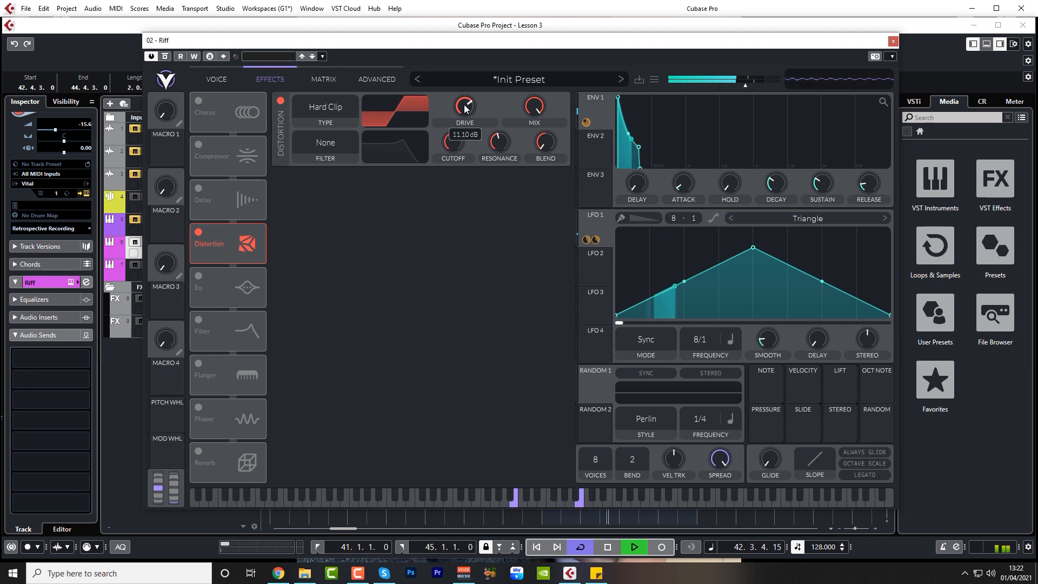
key(space)
- Return the distortion type to Soft Clip and readjust its drive against the playing riff
click(337, 117)
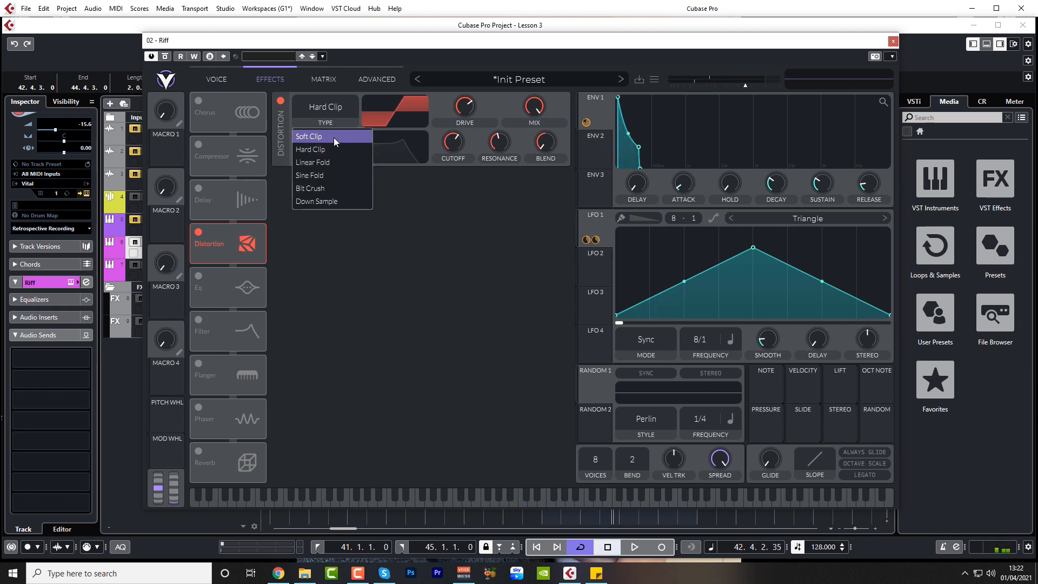
click(333, 137)
key(space)
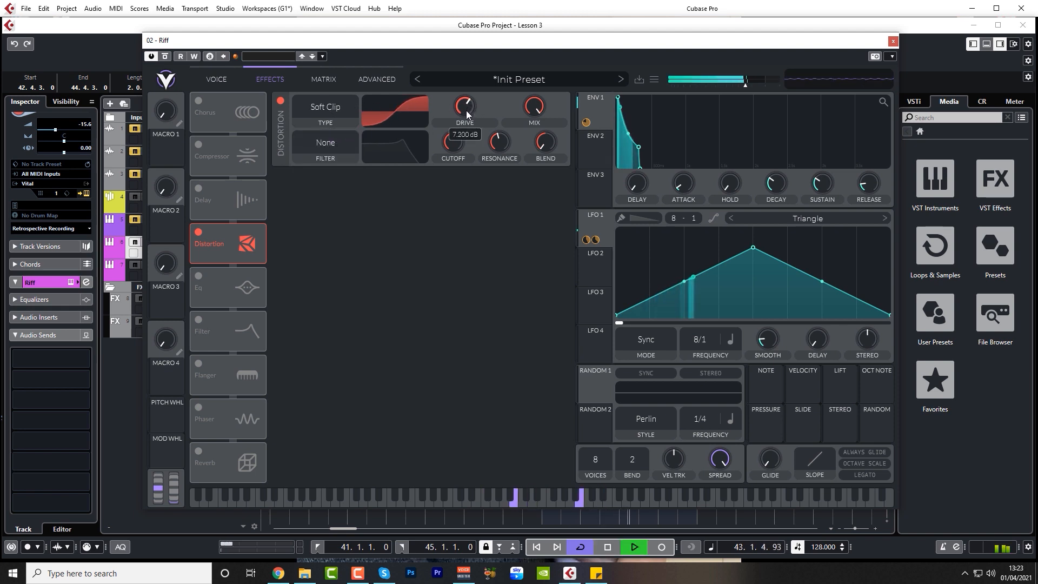
drag(466, 110, 469, 106)
key(space)
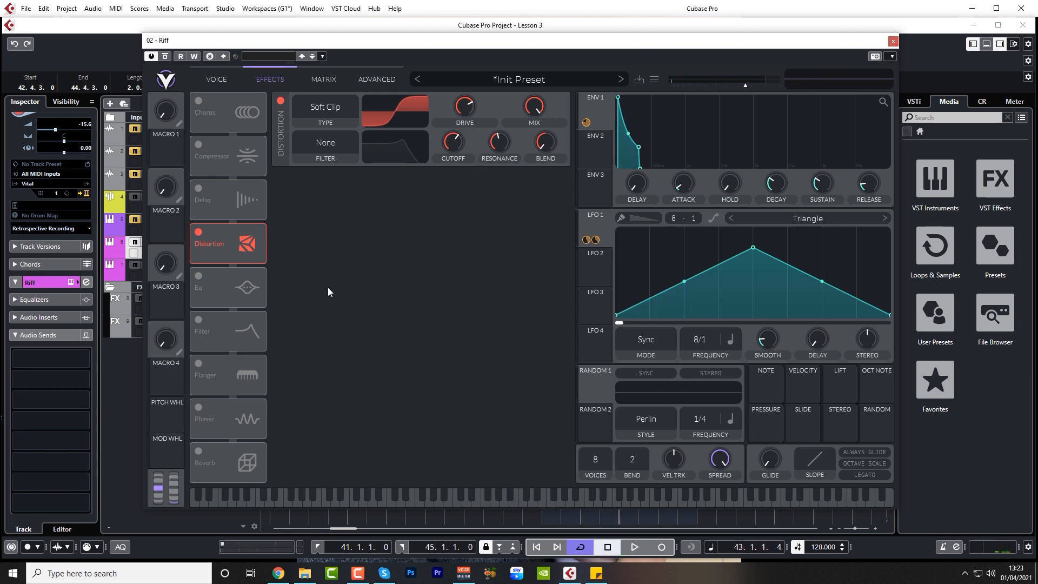
- Enable the Compressor in Multiband mode and place it directly after the Distortion in the effects chain
click(199, 145)
drag(239, 153, 251, 247)
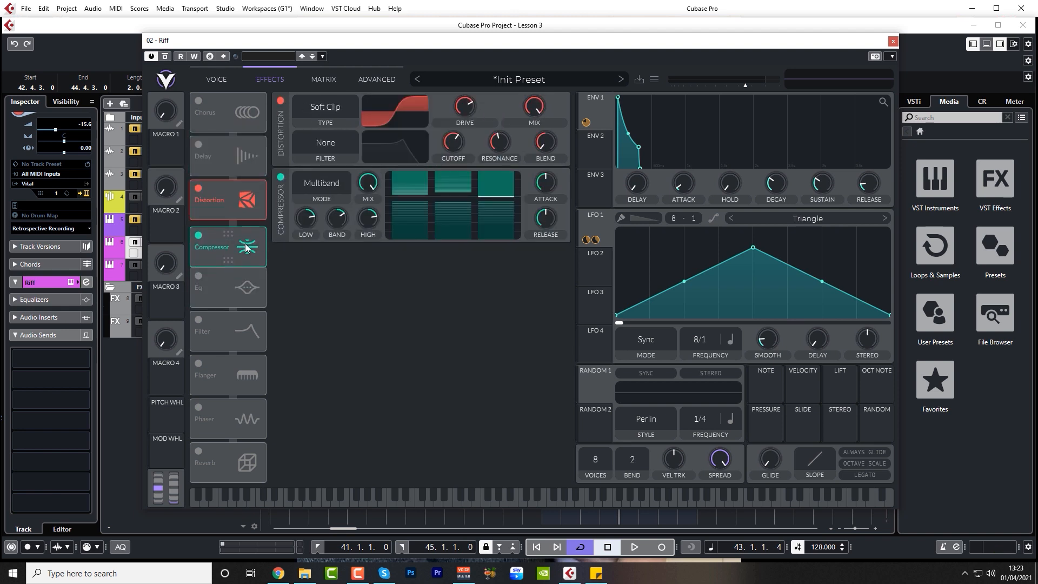
click(326, 184)
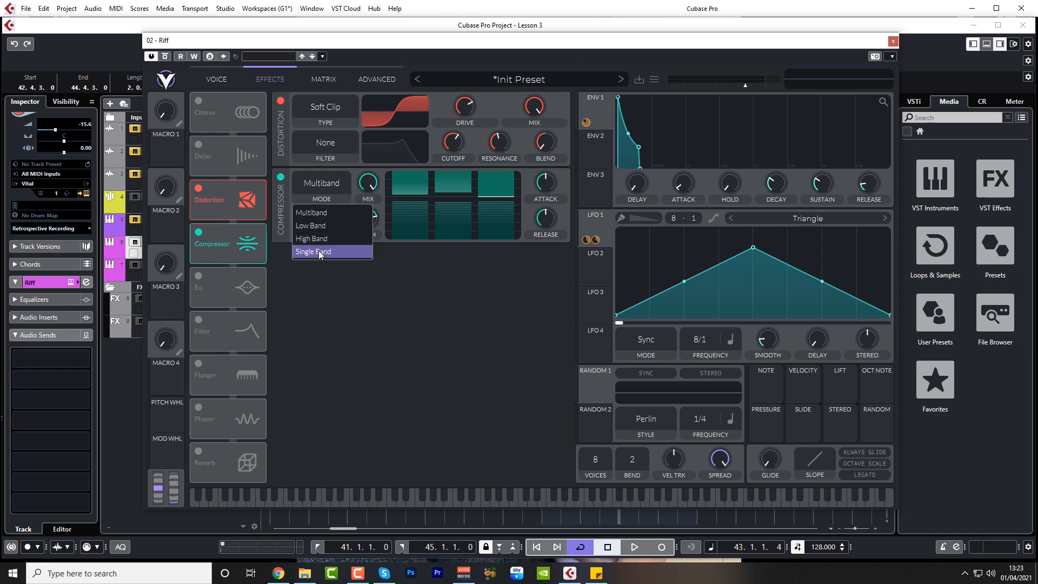
click(327, 216)
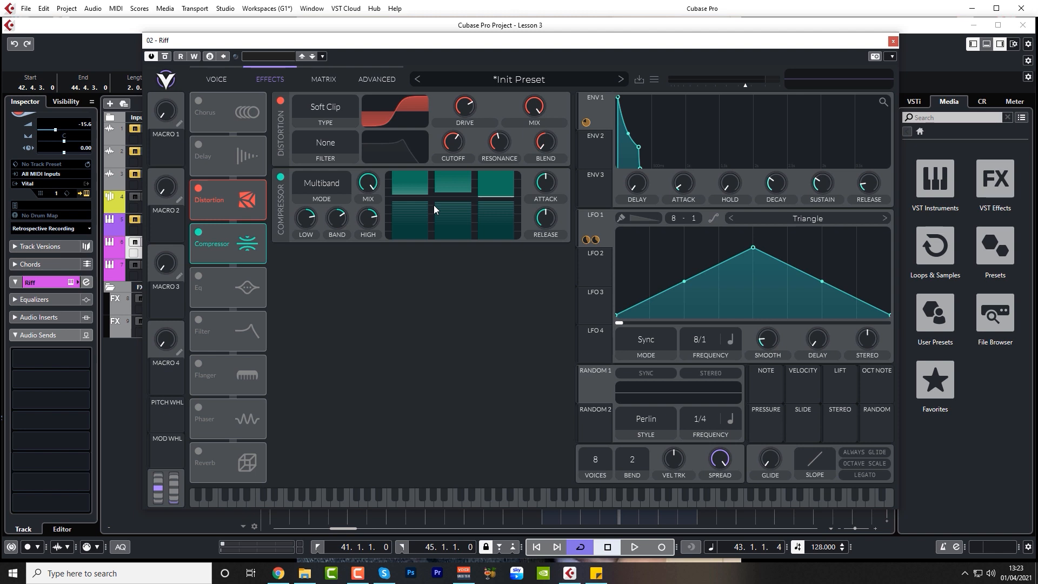
- Adjust the thresholds in the compressor's band display and start the riff to check them
drag(414, 194, 415, 190)
drag(422, 203, 488, 210)
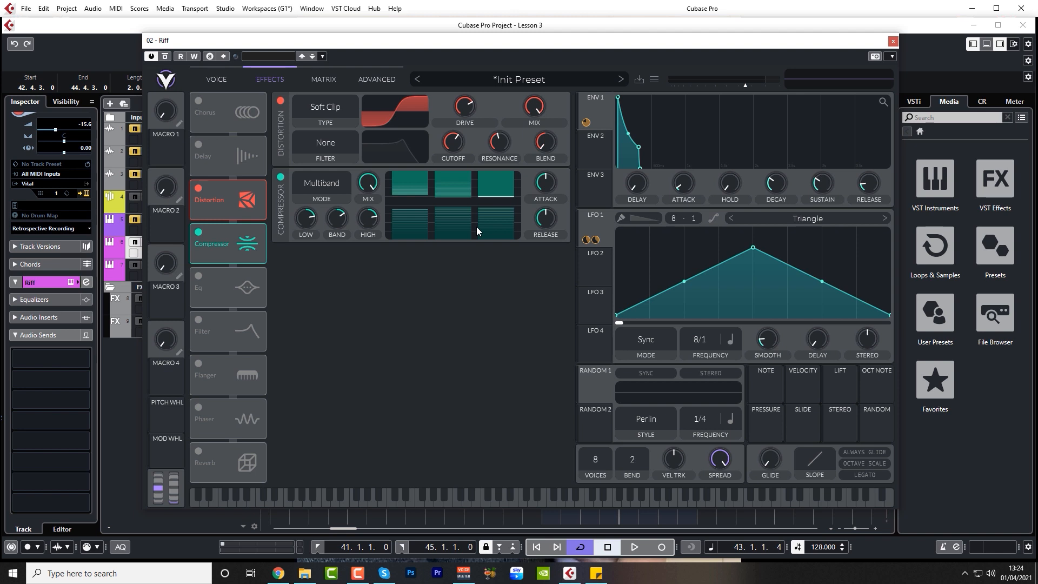
drag(416, 194, 416, 197)
key(space)
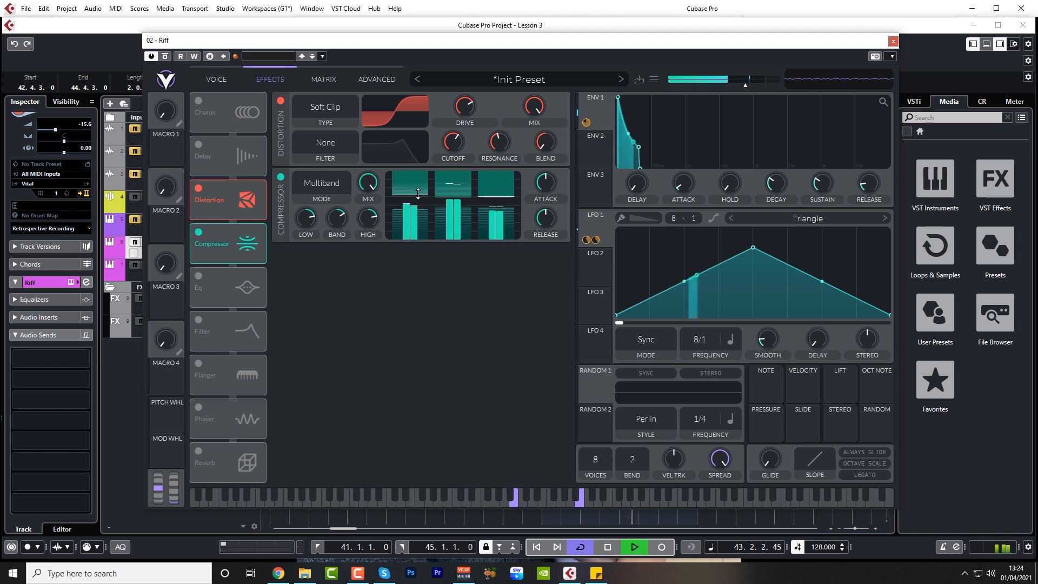
- Fine-tune the compressor's low-band and mid-band thresholds, setting the mid band's lower threshold to about -45.1 dB
drag(418, 195, 443, 184)
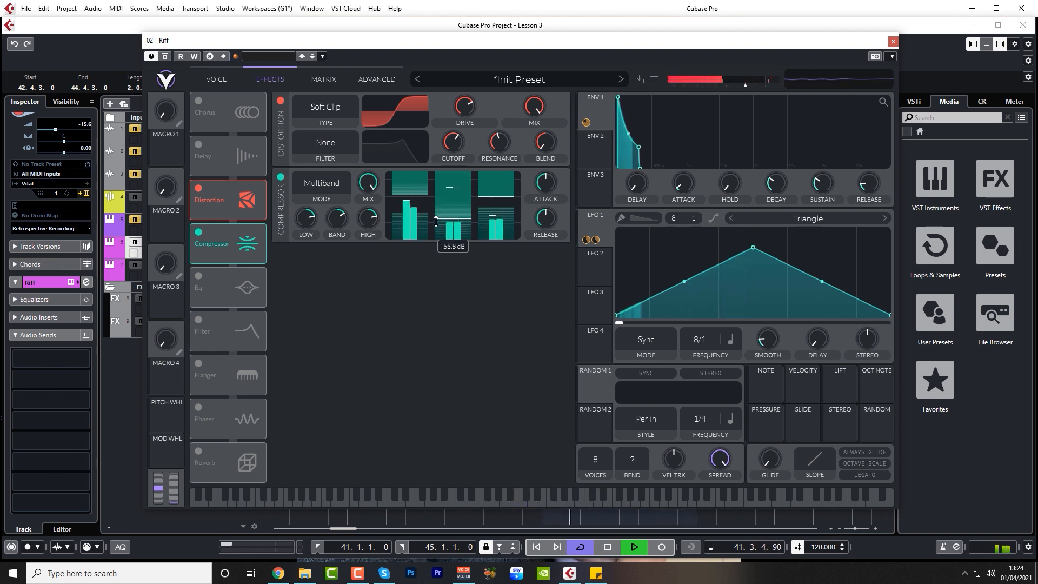
key(space)
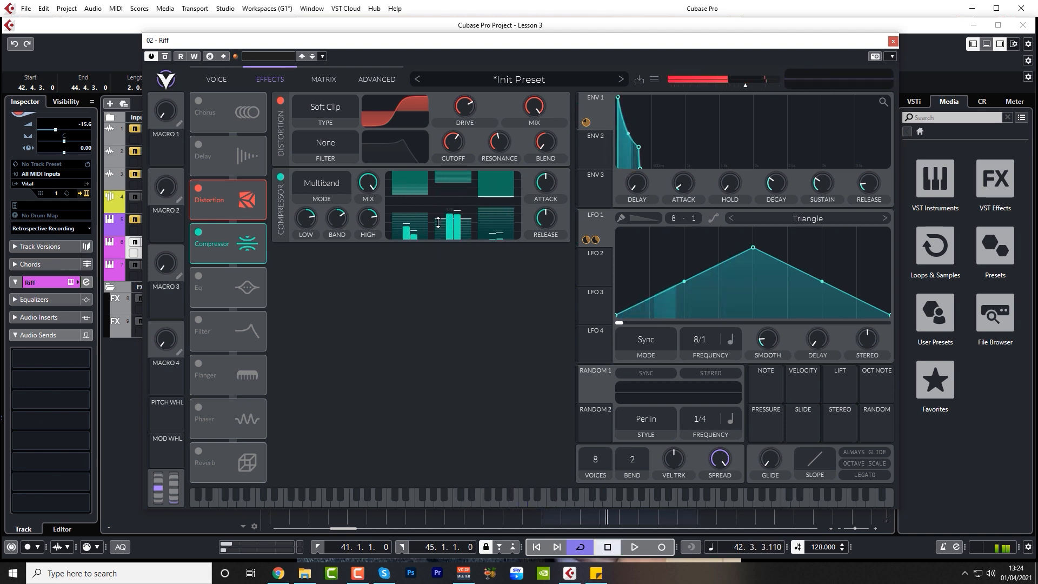
key(space)
drag(440, 218, 443, 210)
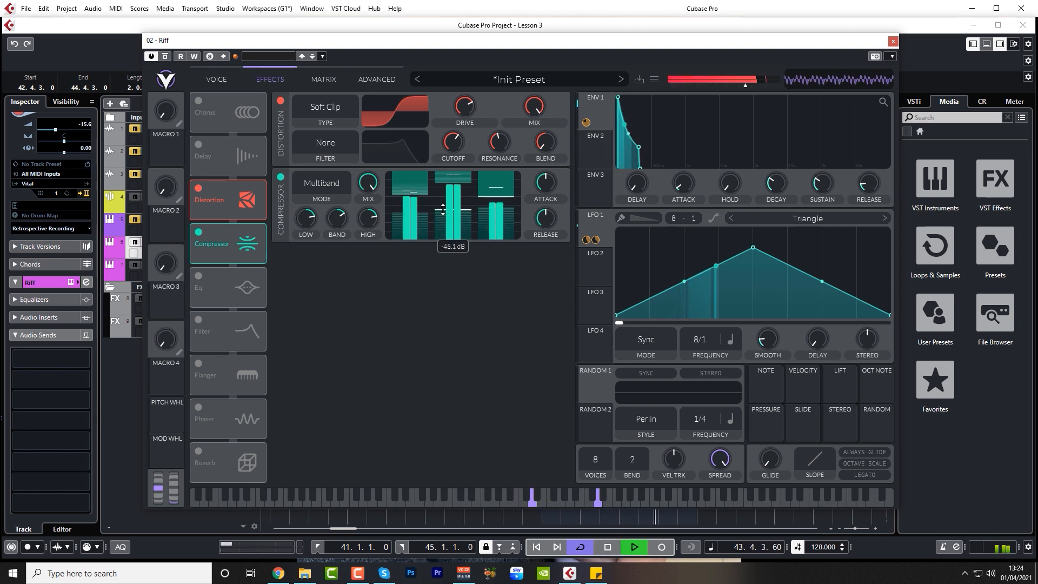
- Adjust the compressor's high-band thresholds during playback, bringing the upper one to about -24.9 dB
mouse_move(490, 190)
mouse_down()
mouse_move(486, 179)
mouse_move(484, 197)
mouse_up()
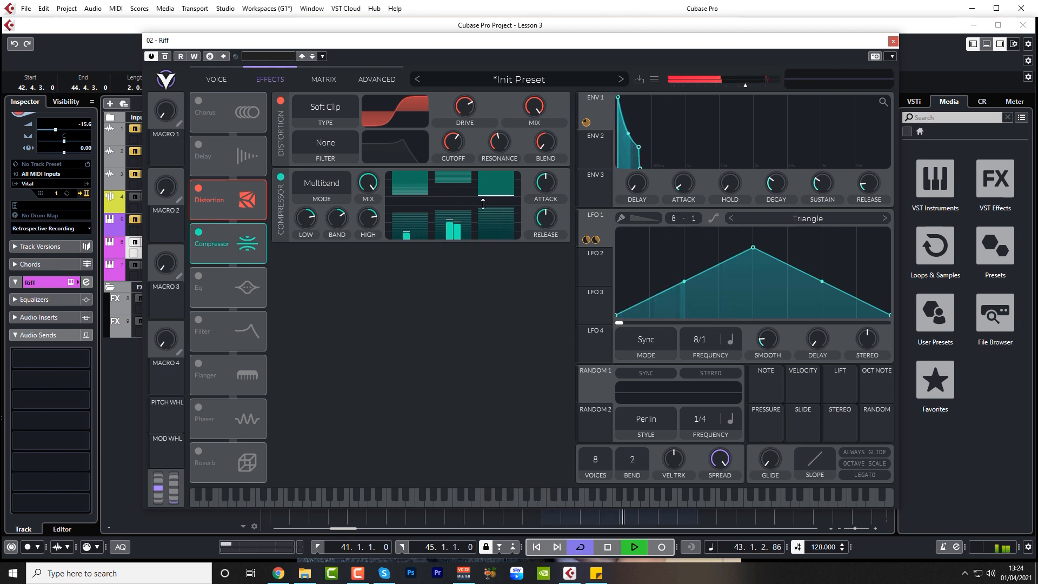
drag(484, 197, 486, 194)
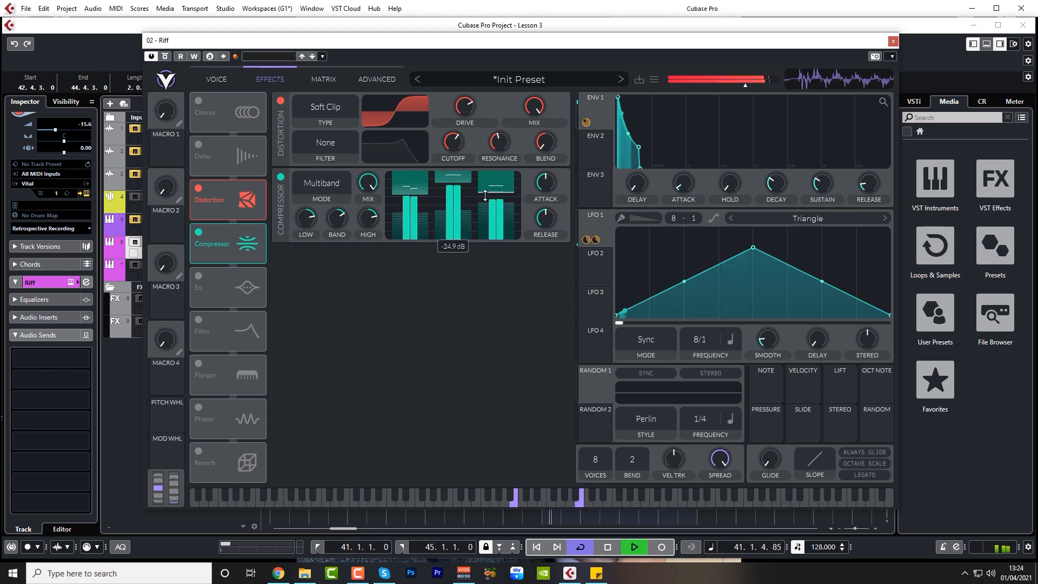
key(space)
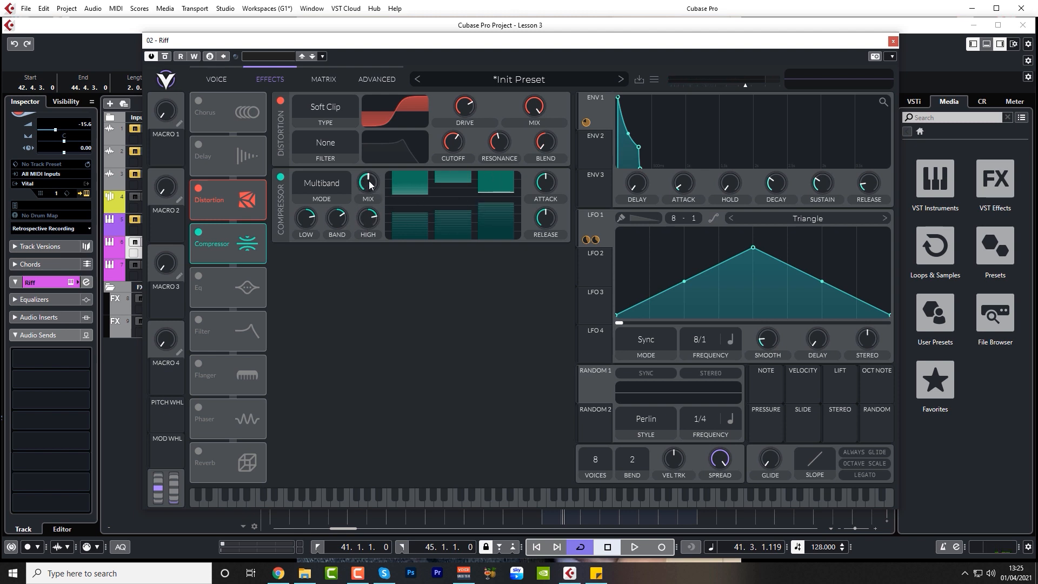
- Set the compressor's mix to about 0.435 and reduce its low-band gain while listening to the riff
key(space)
drag(369, 184, 370, 190)
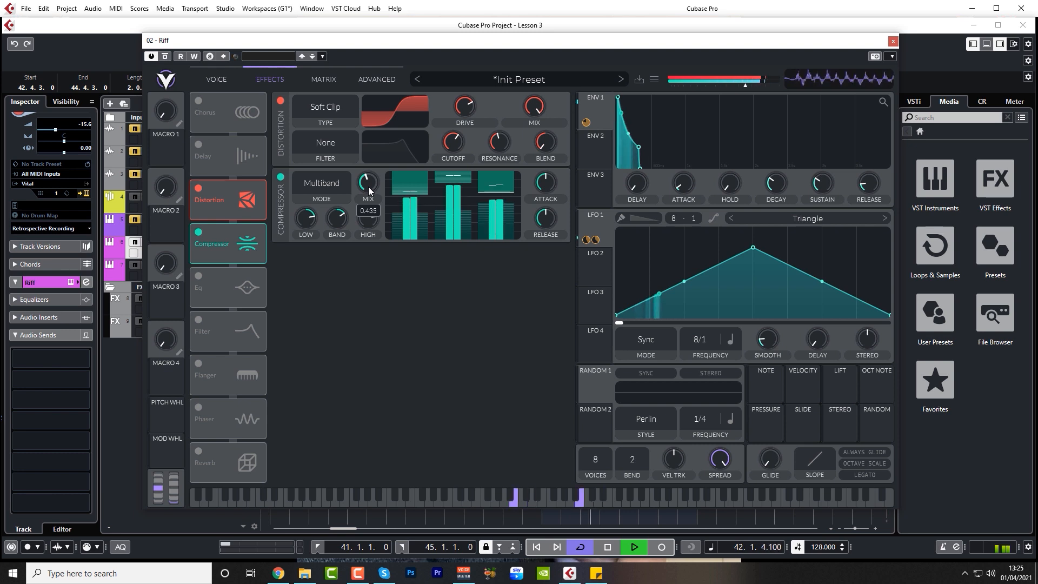
drag(306, 216, 304, 228)
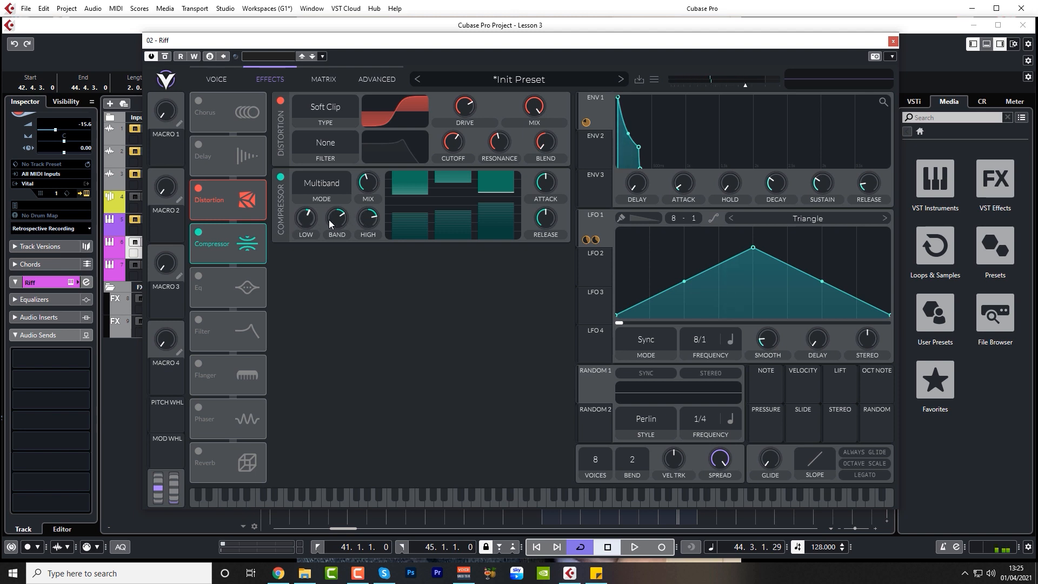
drag(306, 220, 304, 224)
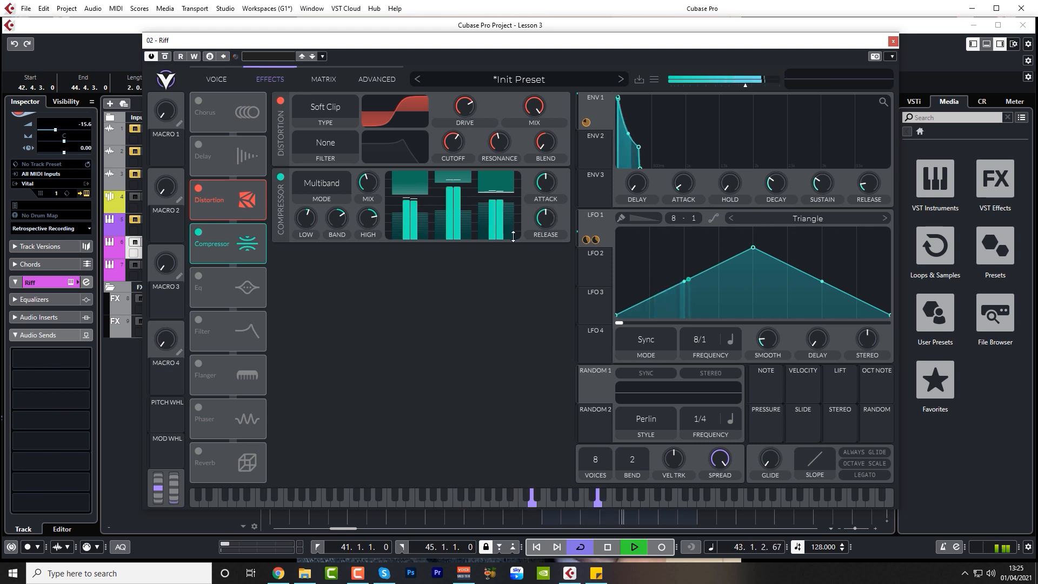
- Fine-tune the compressor's attack and mid-band upper threshold while listening to the riff
mouse_move(541, 184)
mouse_down()
mouse_move(536, 215)
mouse_move(539, 197)
mouse_up()
key(space)
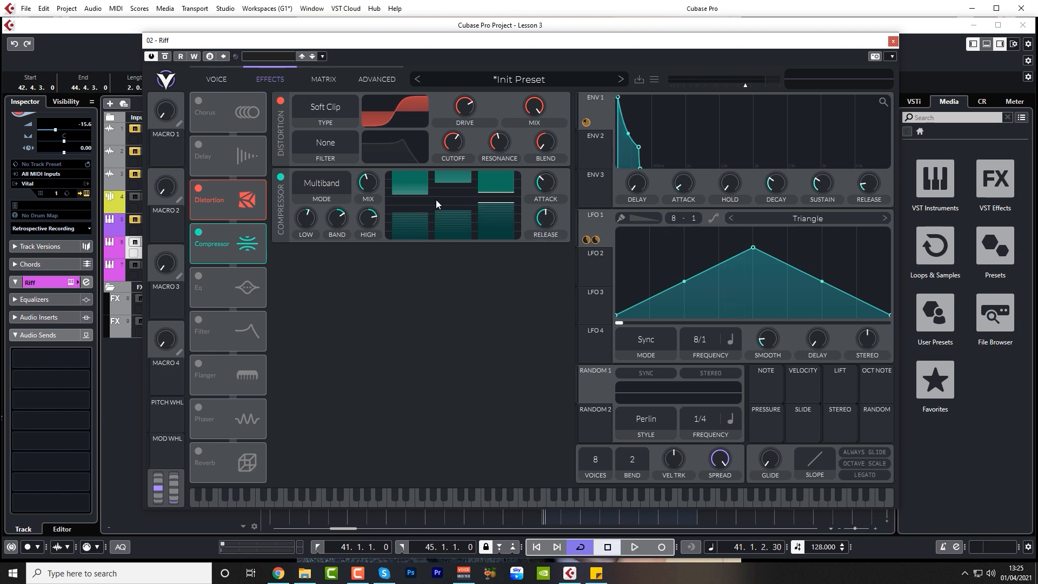
key(space)
mouse_move(456, 184)
mouse_down()
mouse_move(455, 195)
mouse_move(460, 182)
mouse_up()
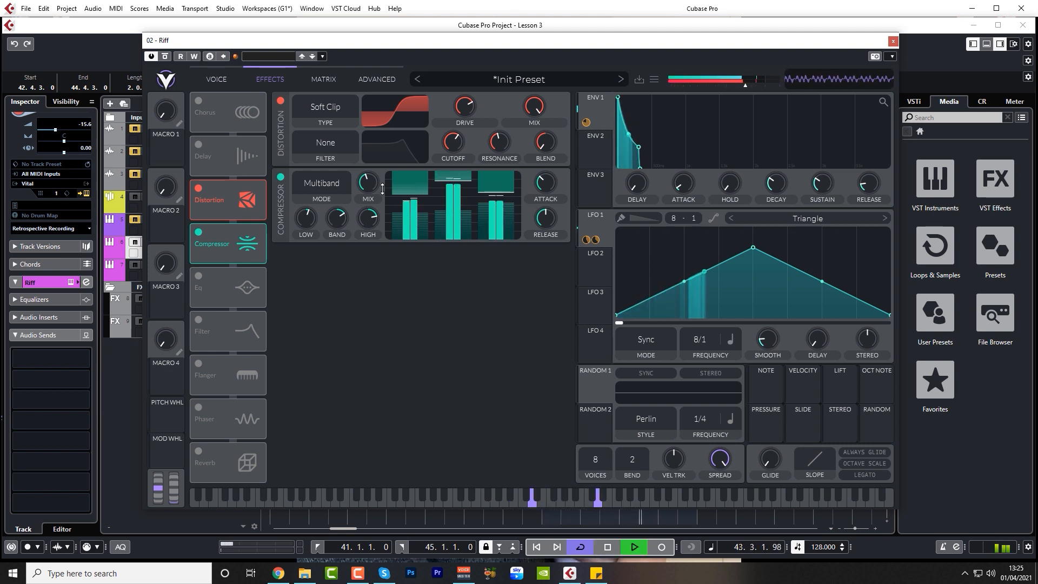
key(space)
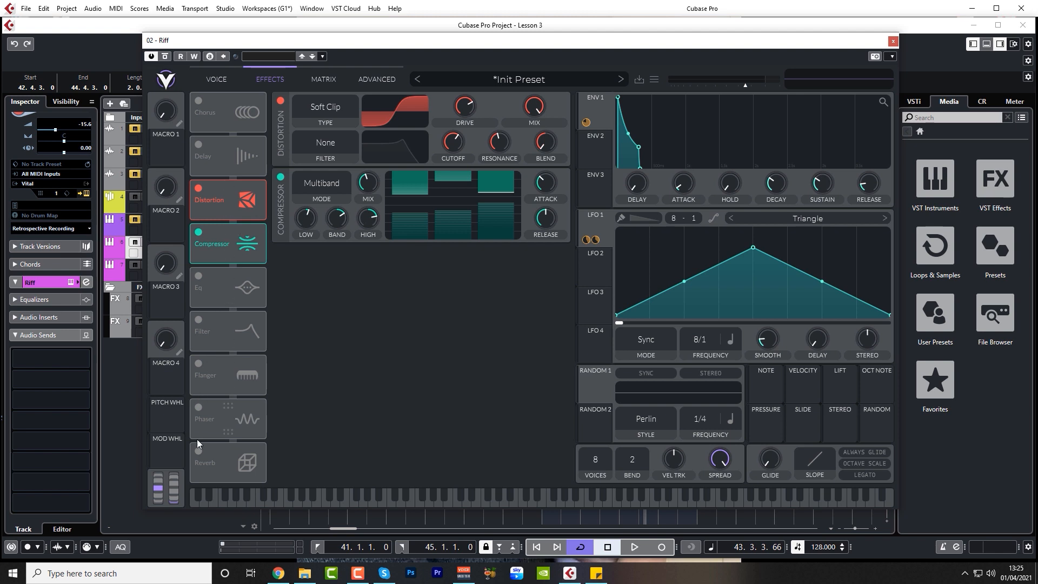
- Enable the delay after the compressor, switch it to Stereo mode and set its second tempo to 1/16
click(198, 145)
drag(201, 149, 234, 244)
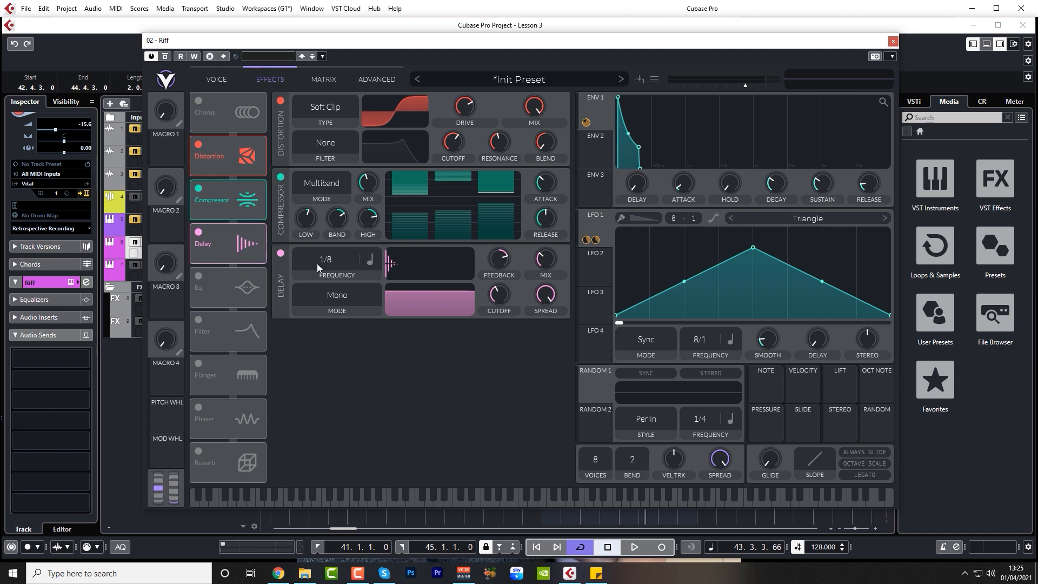
click(335, 295)
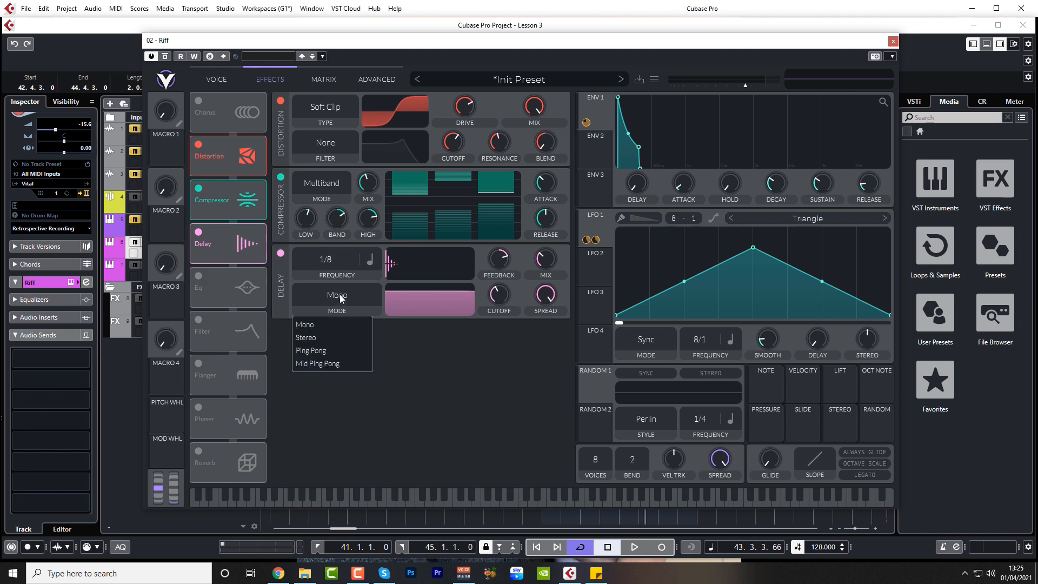
click(320, 336)
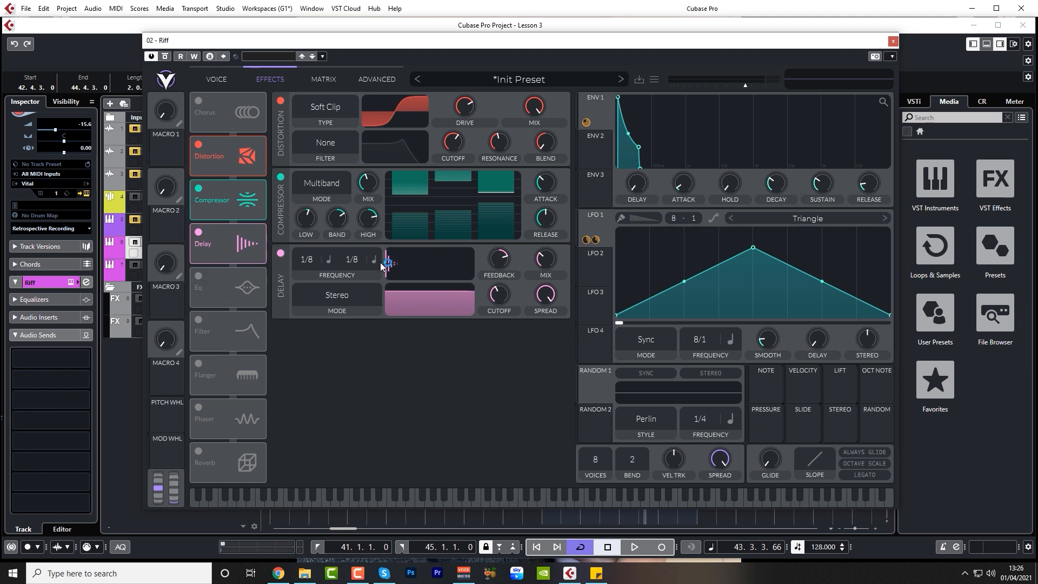
key(space)
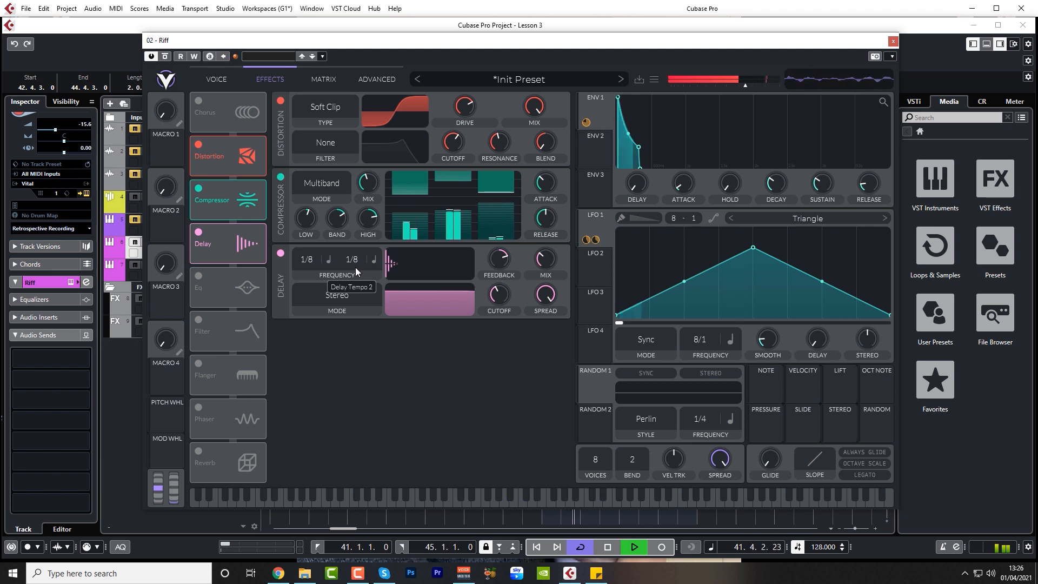
drag(358, 245, 359, 226)
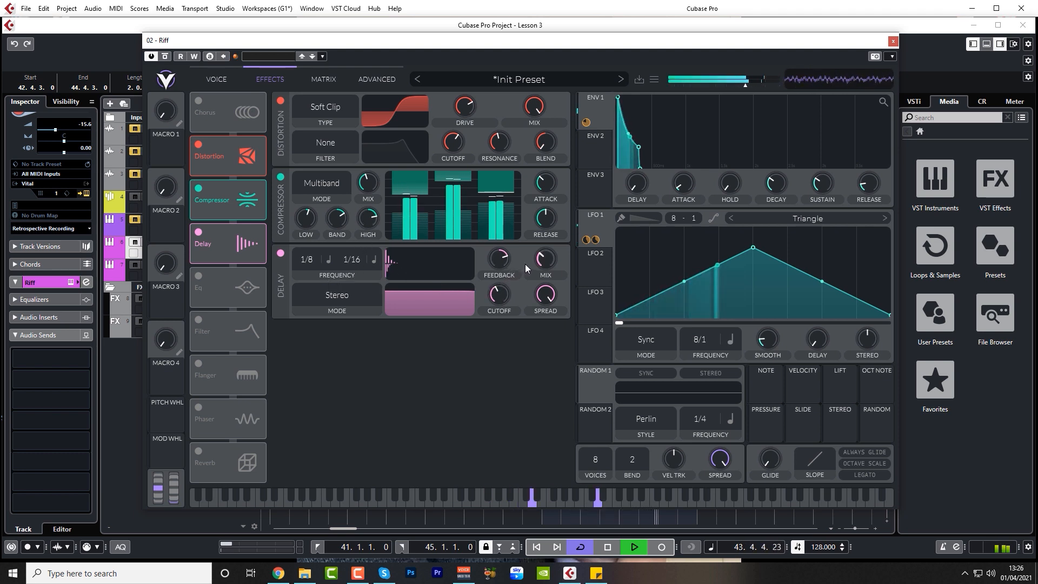
- Compare high and low delay mix levels against the looping riff, bringing the mix down to about 17%
drag(503, 261, 554, 216)
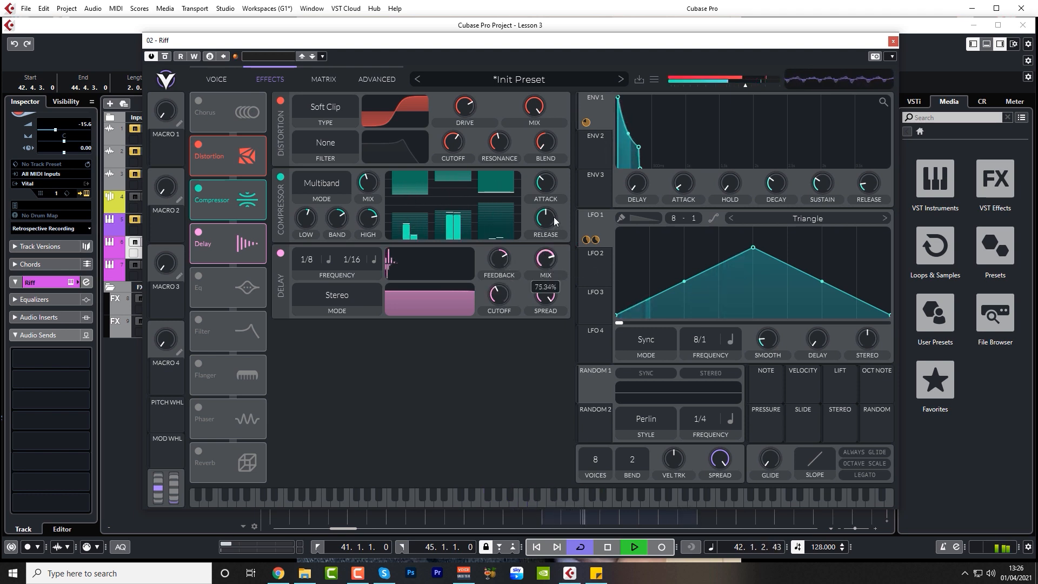
key(space)
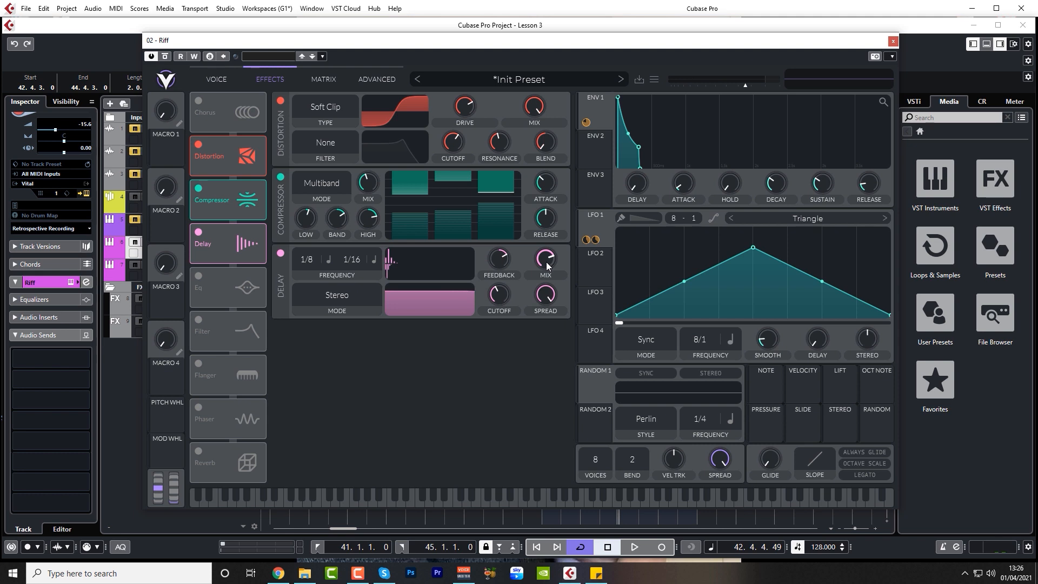
key(space)
drag(548, 265, 533, 307)
key(space)
key(space)
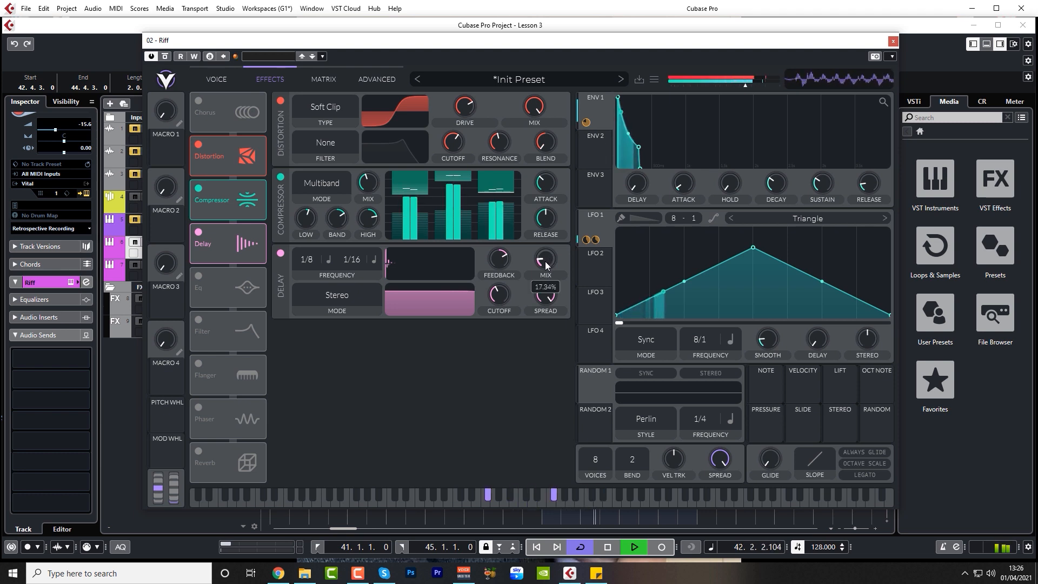
key(space)
drag(540, 320, 554, 239)
key(space)
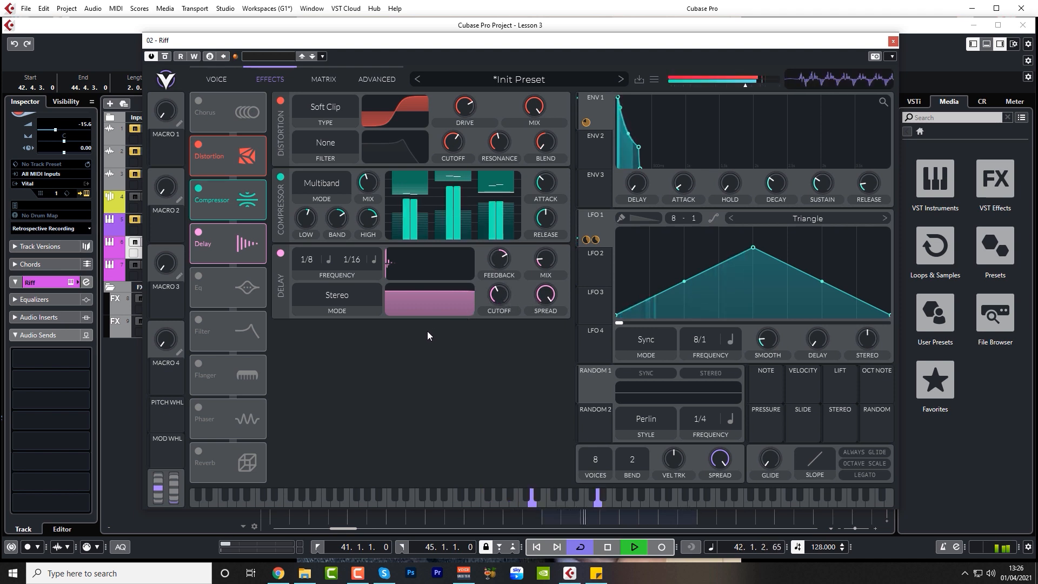
key(space)
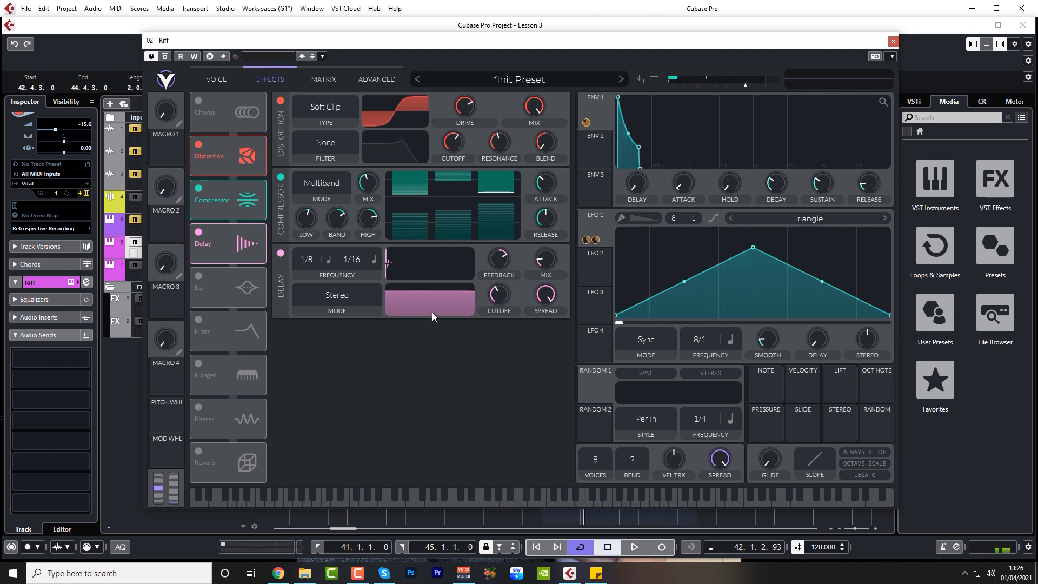
- Enable the EQ and shape its curve with a strong low cut, a mid-band dip of about 4.3 dB and a slight high boost
click(199, 276)
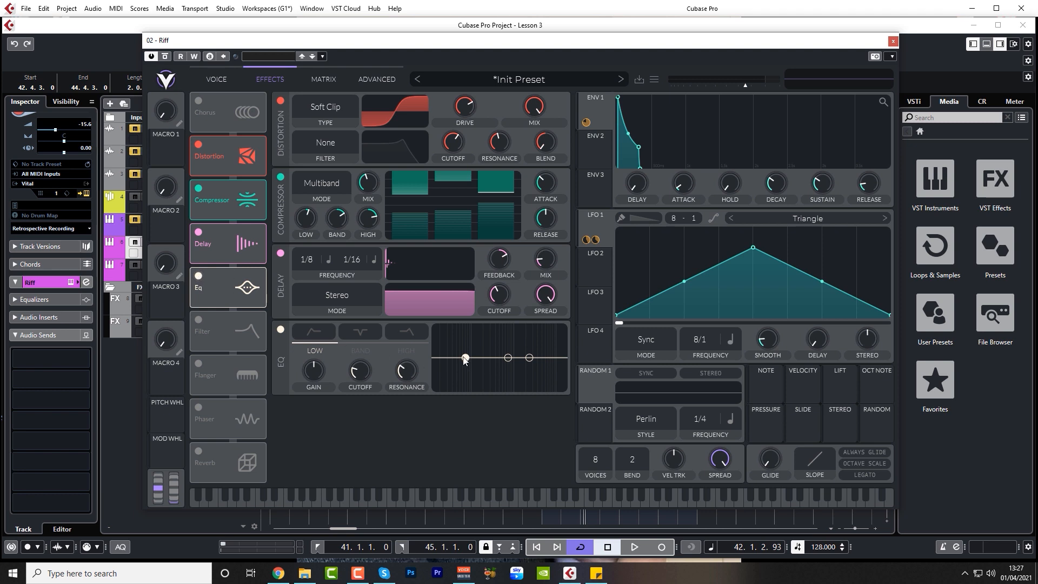
drag(464, 360, 456, 395)
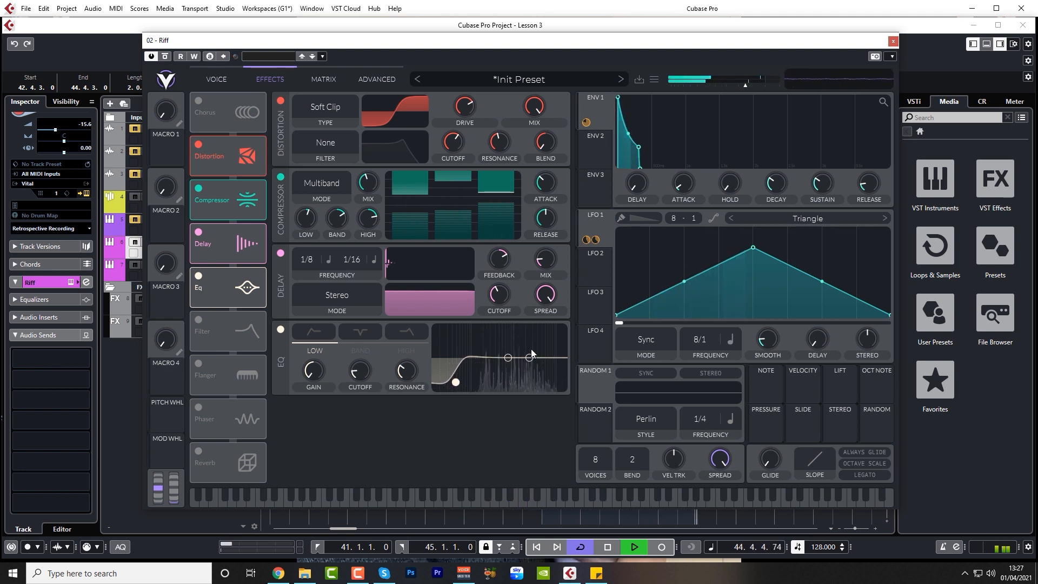
drag(529, 359, 496, 365)
key(space)
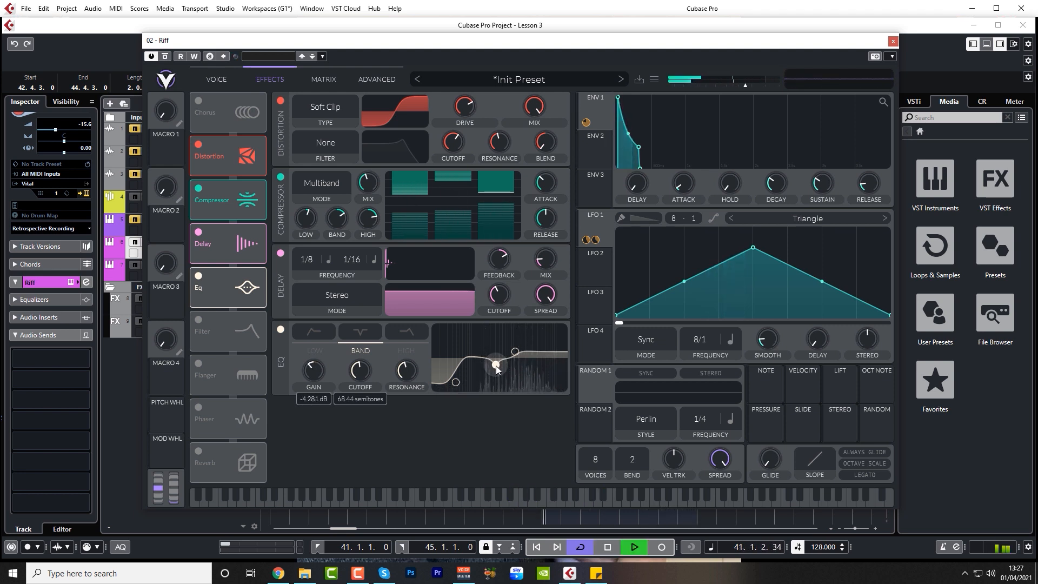
click(517, 351)
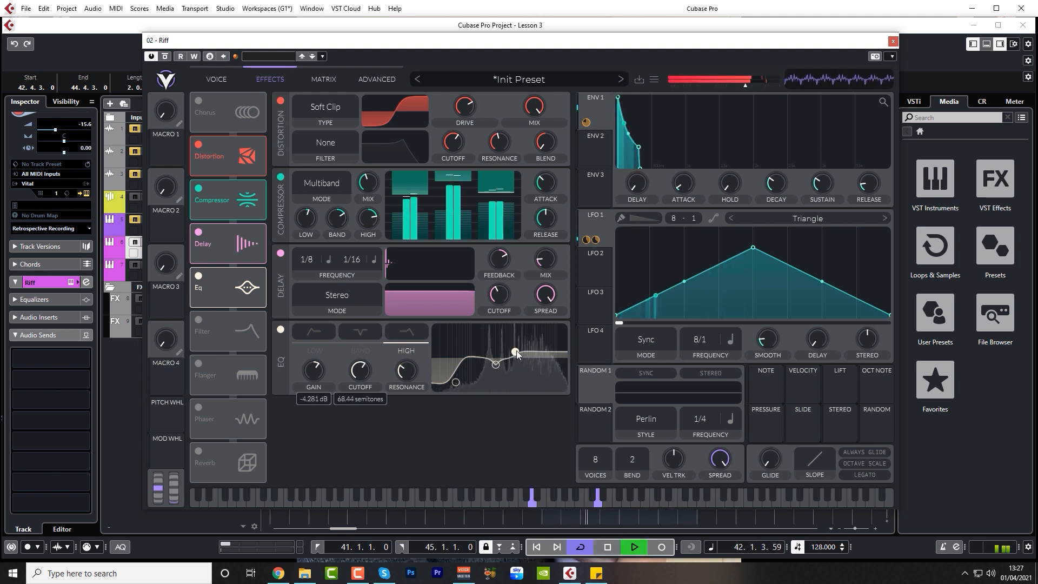
key(space)
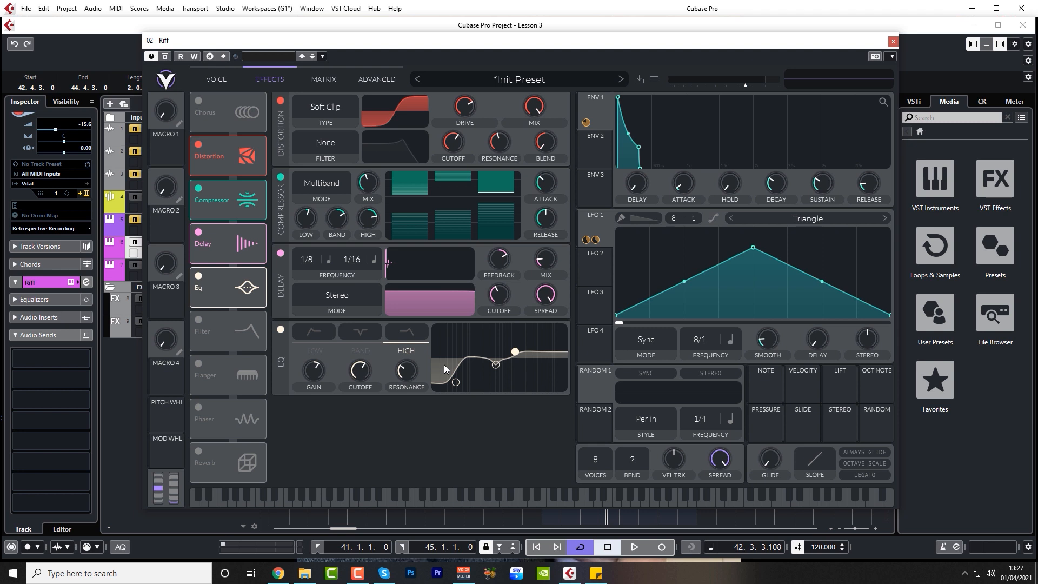
- Enable the reverb, cut its lows and reshape its high shelf, and lower its mix during playback
click(199, 452)
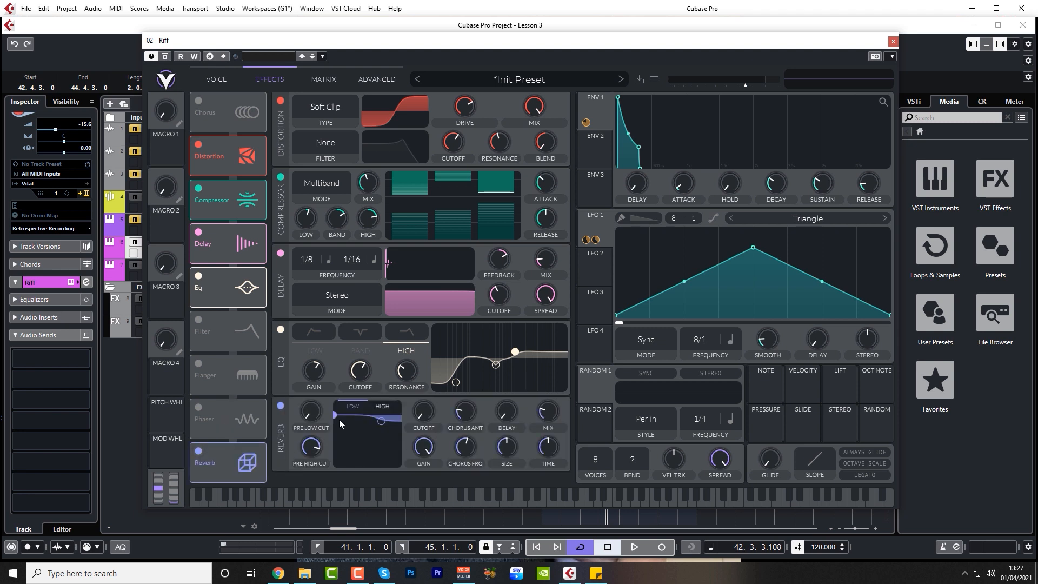
drag(334, 416, 349, 464)
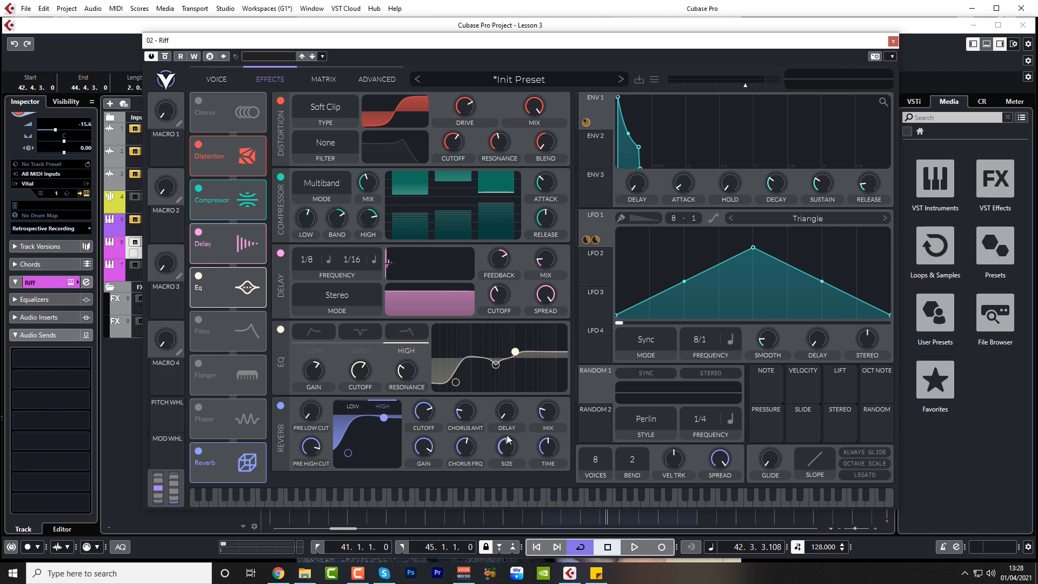
key(space)
mouse_move(546, 413)
mouse_down()
mouse_move(552, 352)
mouse_move(528, 422)
mouse_up()
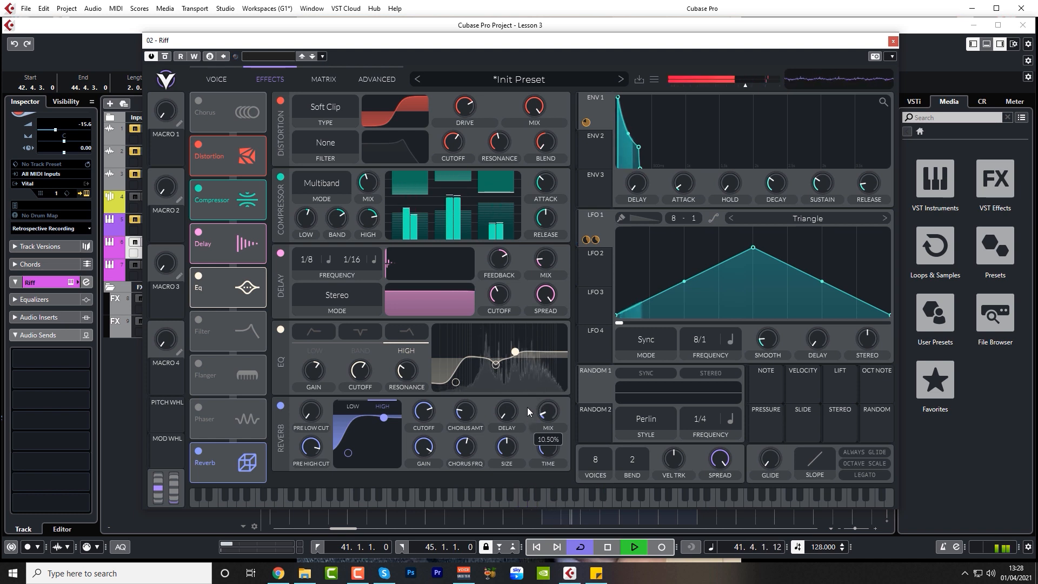
key(space)
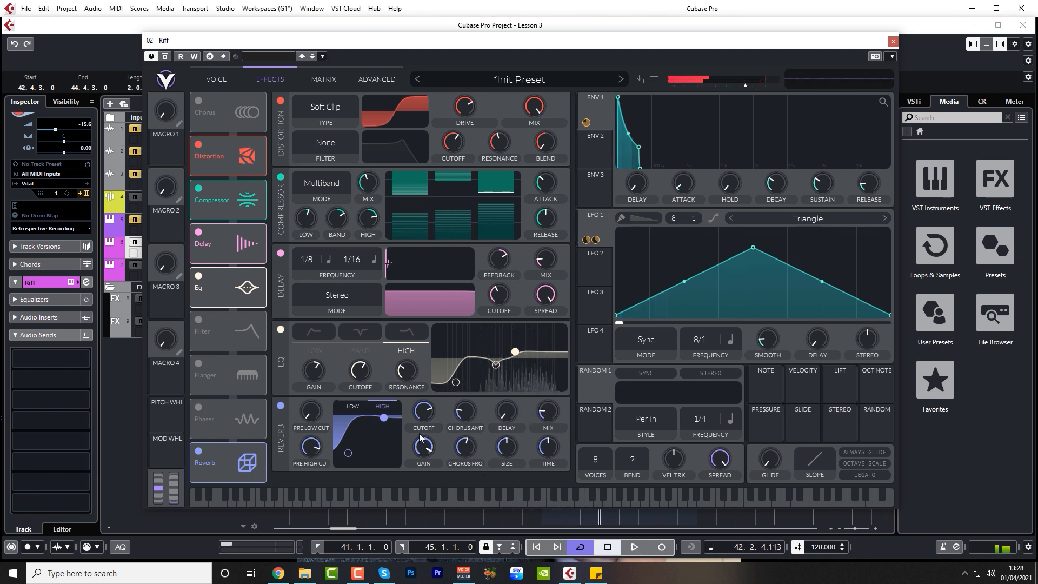
- Reduce the reverb's size and adjust its decay time by ear, trying about 14.9 seconds and shorter times
mouse_move(546, 412)
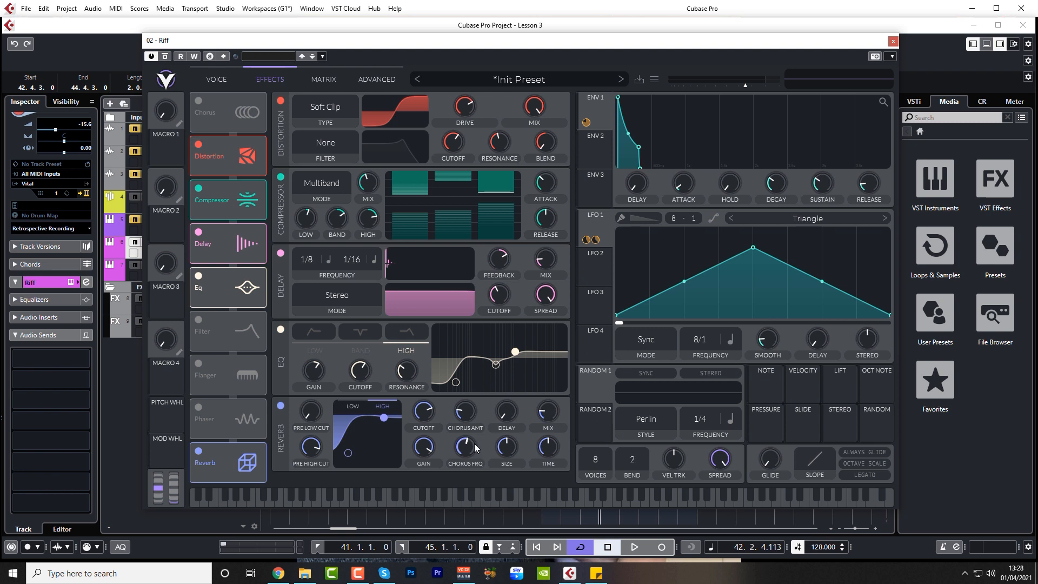
drag(509, 449, 556, 419)
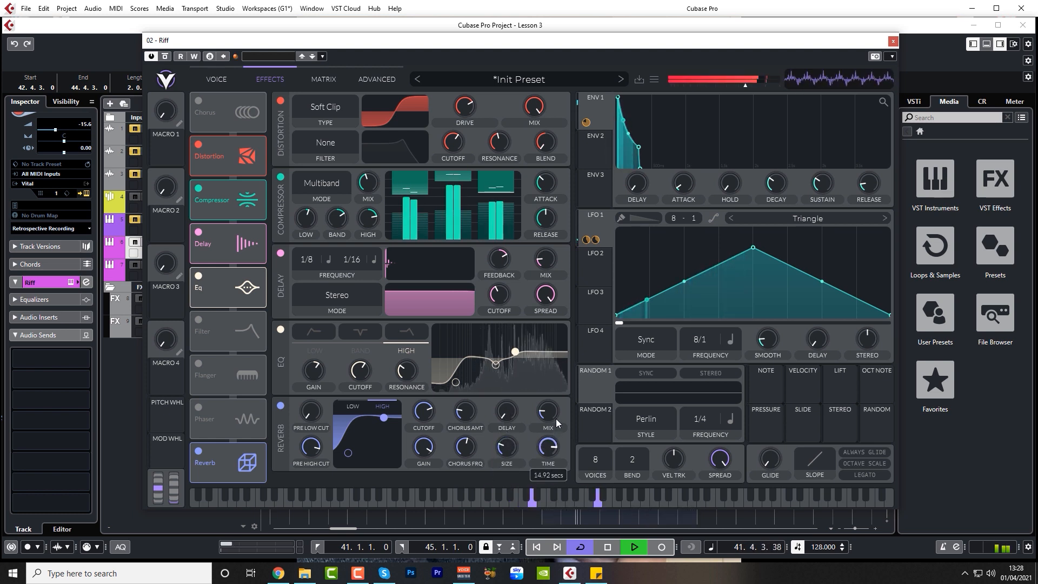
key(space)
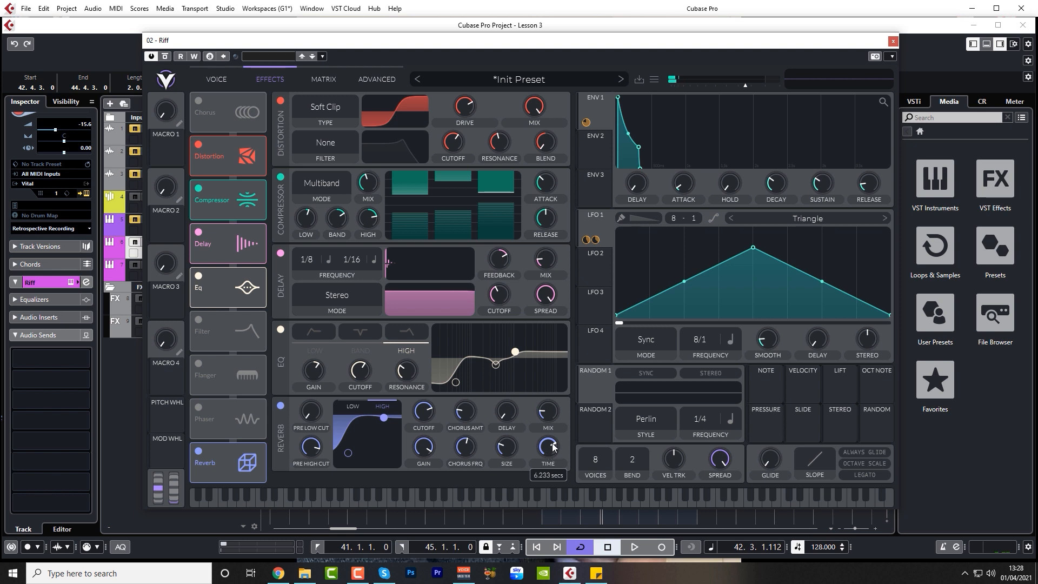
key(space)
mouse_move(553, 447)
mouse_down()
mouse_move(533, 491)
mouse_move(550, 433)
mouse_move(550, 455)
mouse_up()
key(space)
- Lower the reverb's high cutoff, set its chorus amount to about 5% and fine-tune its gain while listening
key(space)
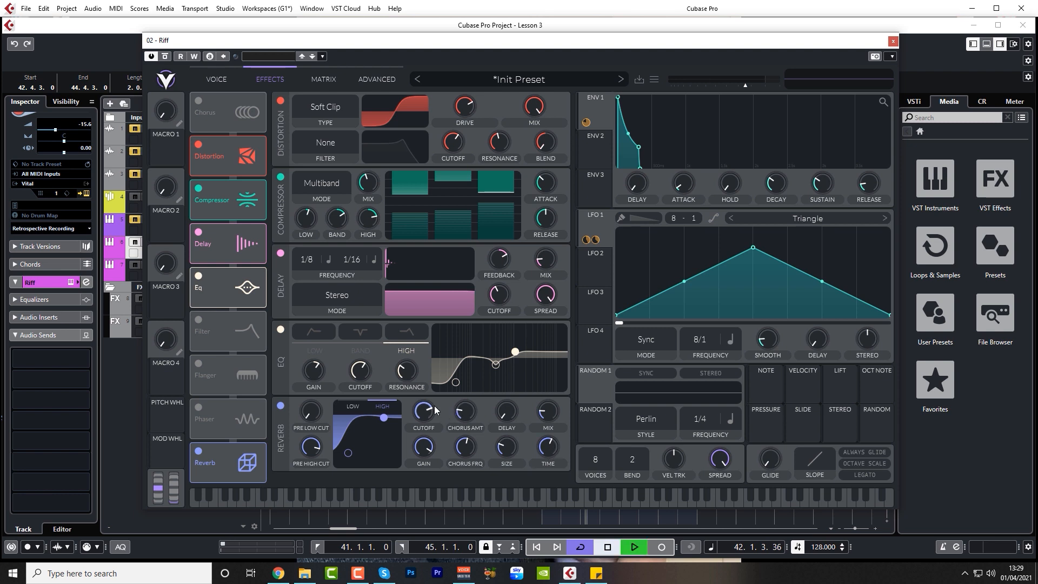
mouse_move(430, 408)
mouse_down()
mouse_move(404, 456)
mouse_move(420, 412)
mouse_up()
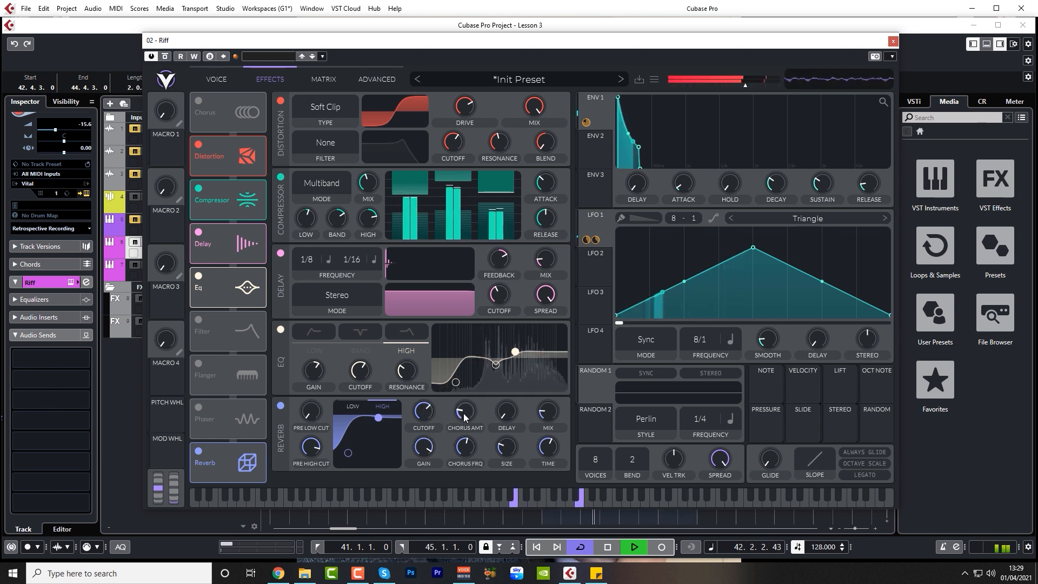
mouse_move(463, 414)
mouse_down()
mouse_move(478, 366)
mouse_move(453, 403)
mouse_up()
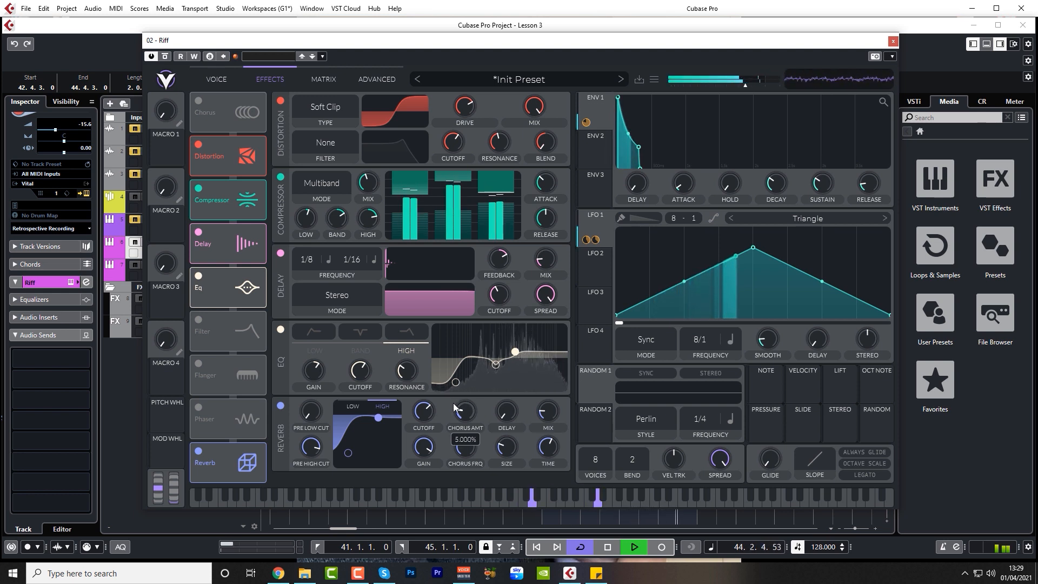
key(space)
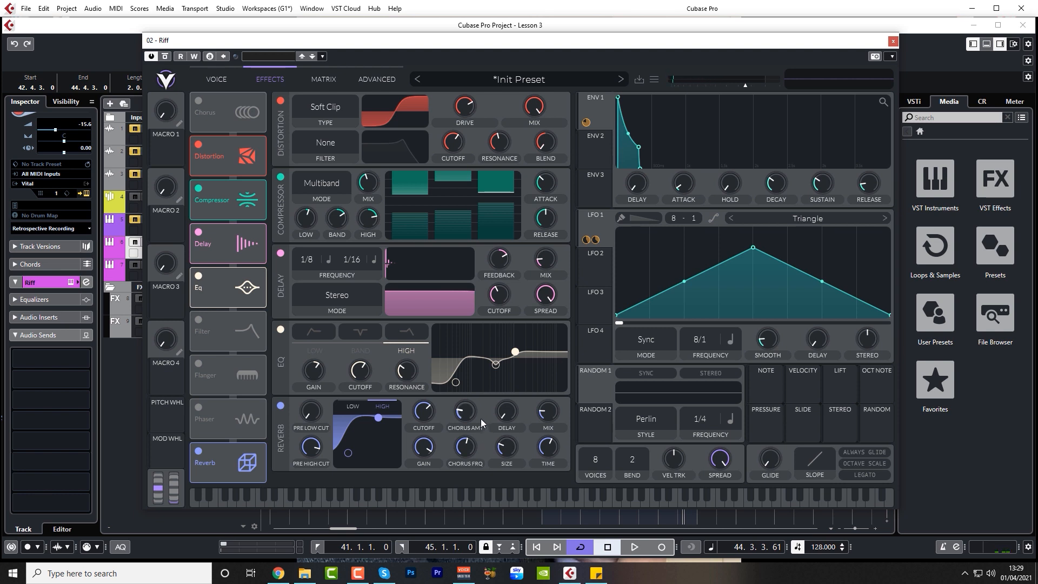
key(space)
mouse_move(426, 447)
mouse_down()
mouse_move(411, 487)
mouse_move(428, 447)
mouse_up()
key(space)
- Close the Vital window and lower the Riff track's volume to -19.7 dB during playback
click(893, 41)
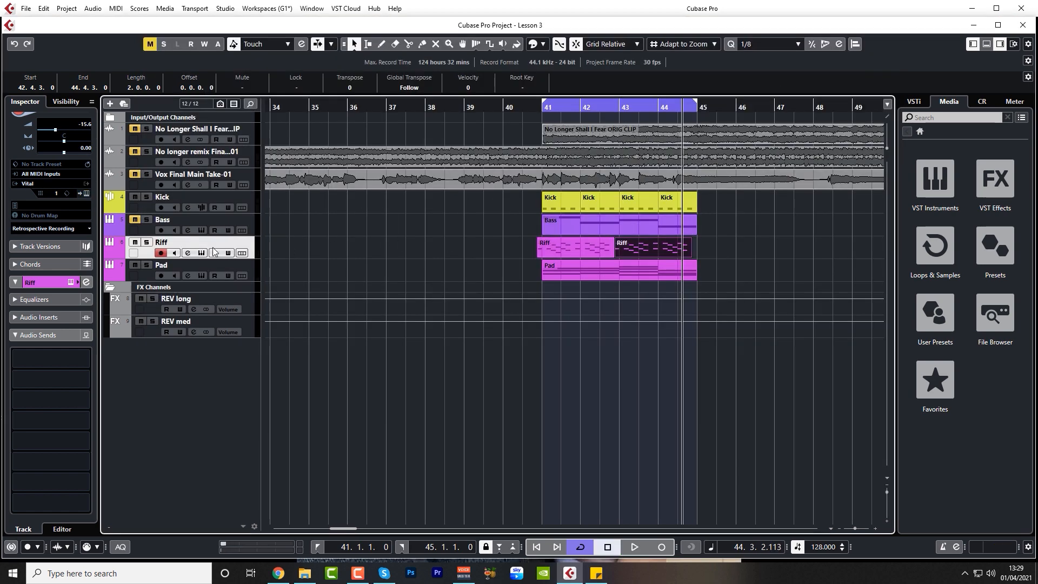
key(space)
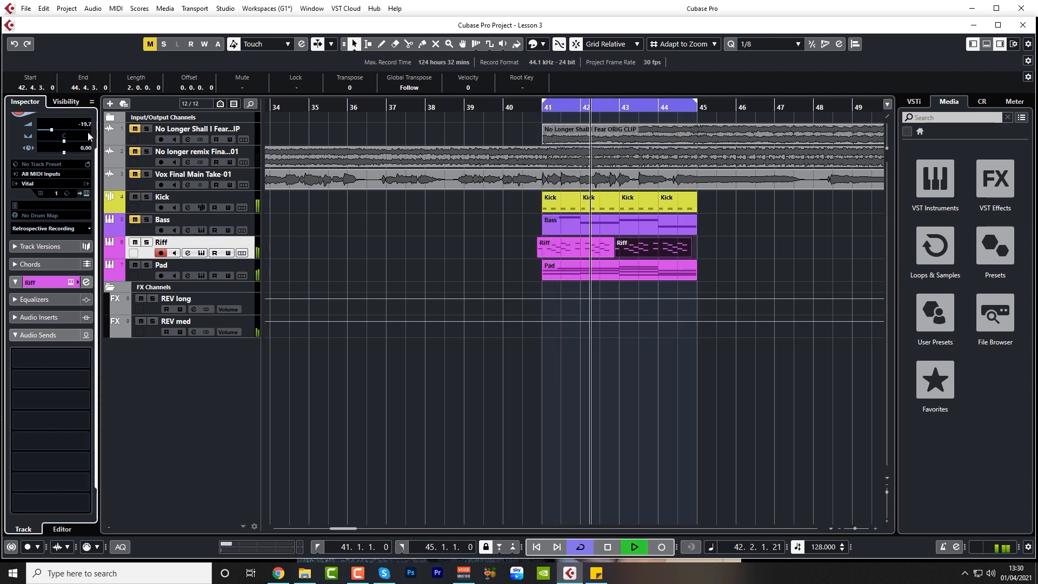
key(space)
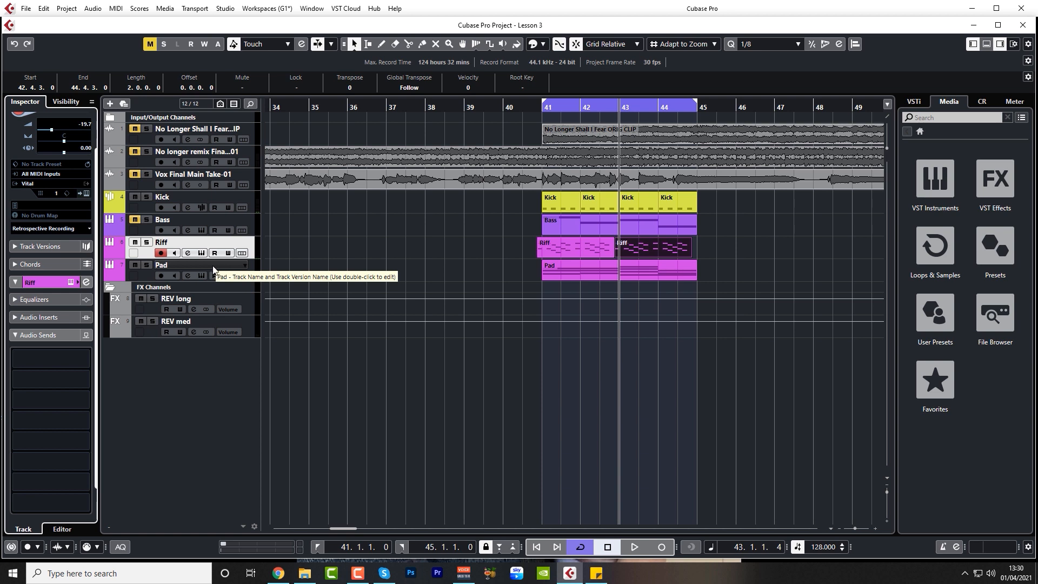
- Check the Riff track's channel settings, close them and return the playhead to bar 41
click(188, 253)
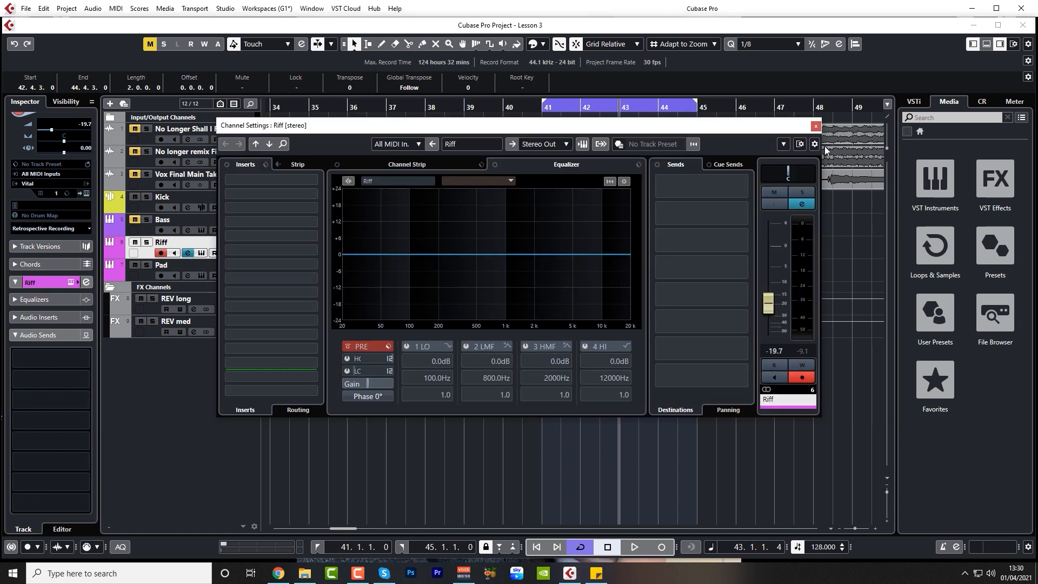
click(816, 127)
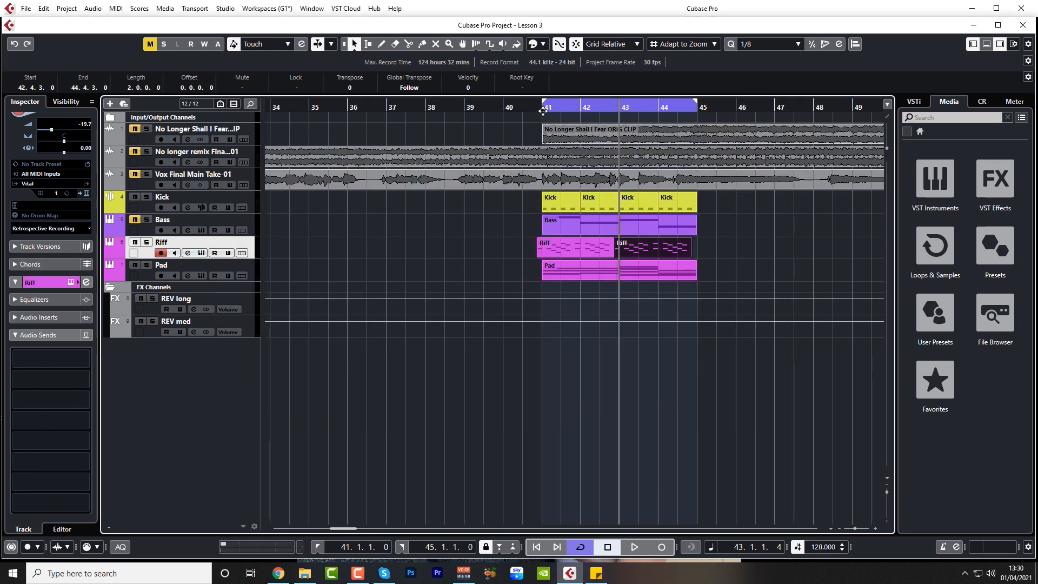
click(541, 110)
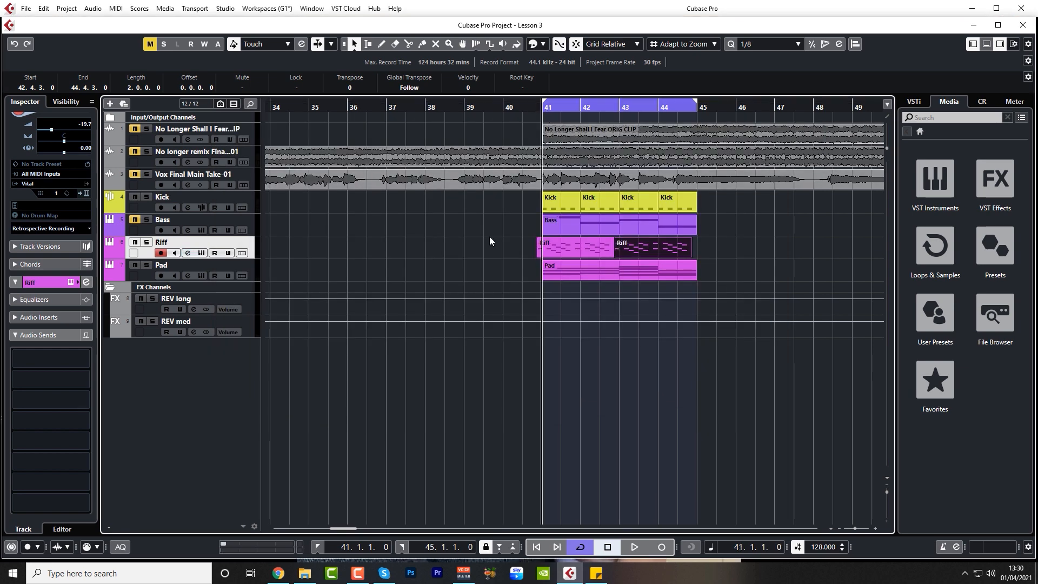
- Open the Riff track's Vital instrument, search its preset browser for "btp" and load the BTP Plucky Arp preset
click(201, 253)
click(653, 79)
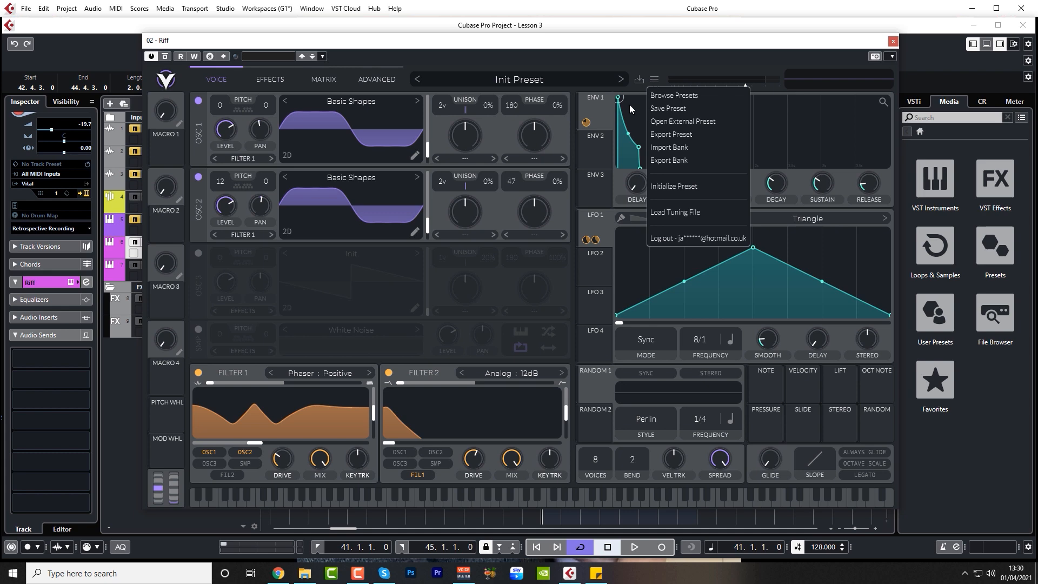
click(682, 96)
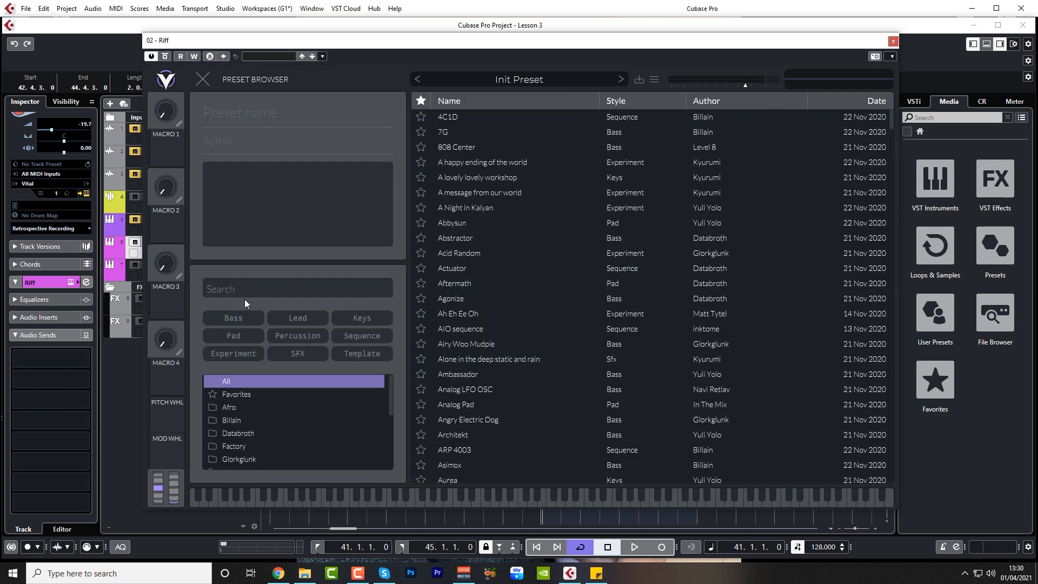
click(258, 294)
text(btp)
click(480, 144)
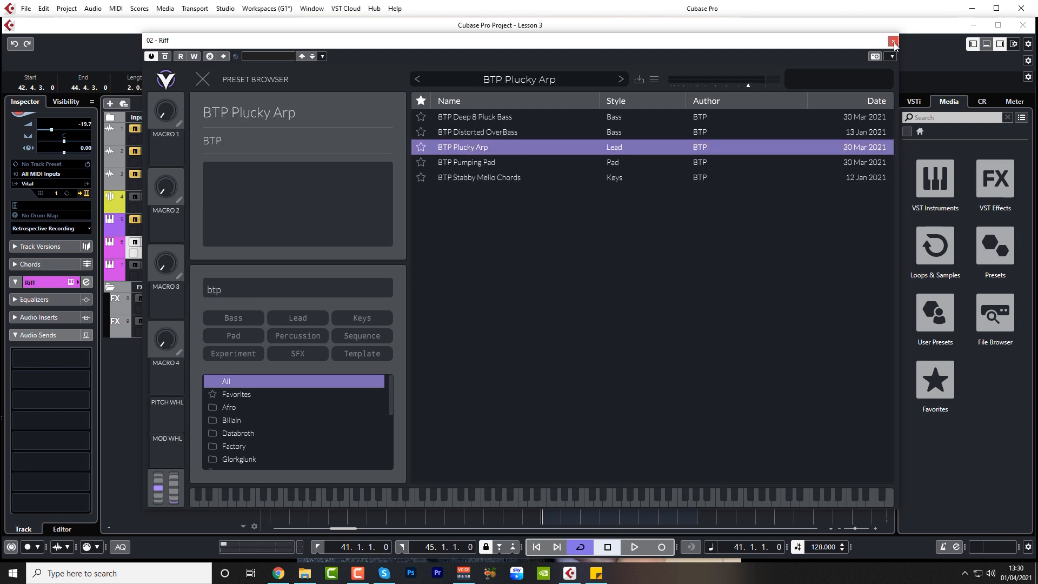
- Close the Vital window and lower the Riff track's volume to -21.1 dB while auditioning the loop from bar 41
click(893, 41)
key(space)
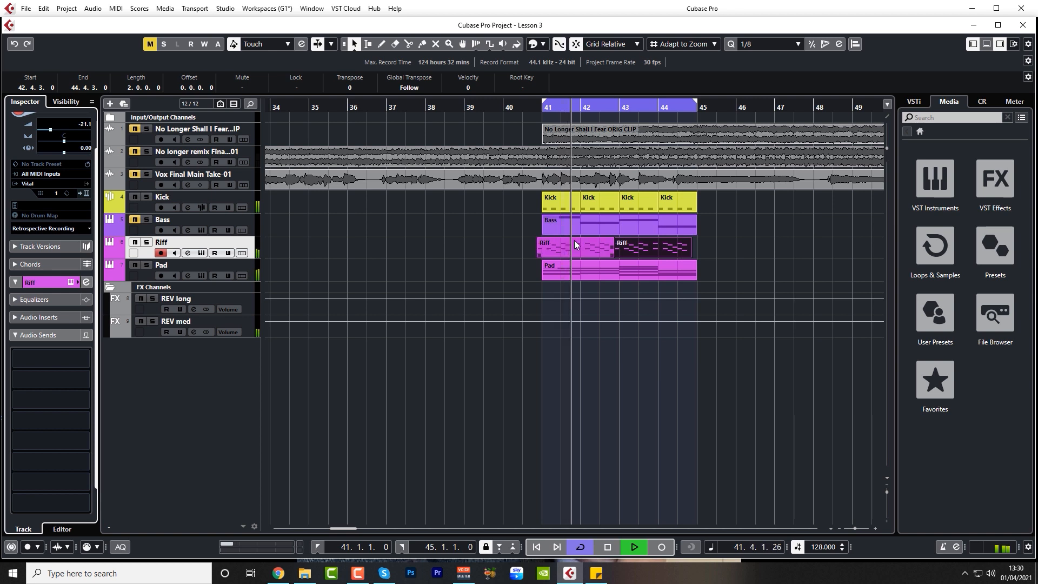
key(space)
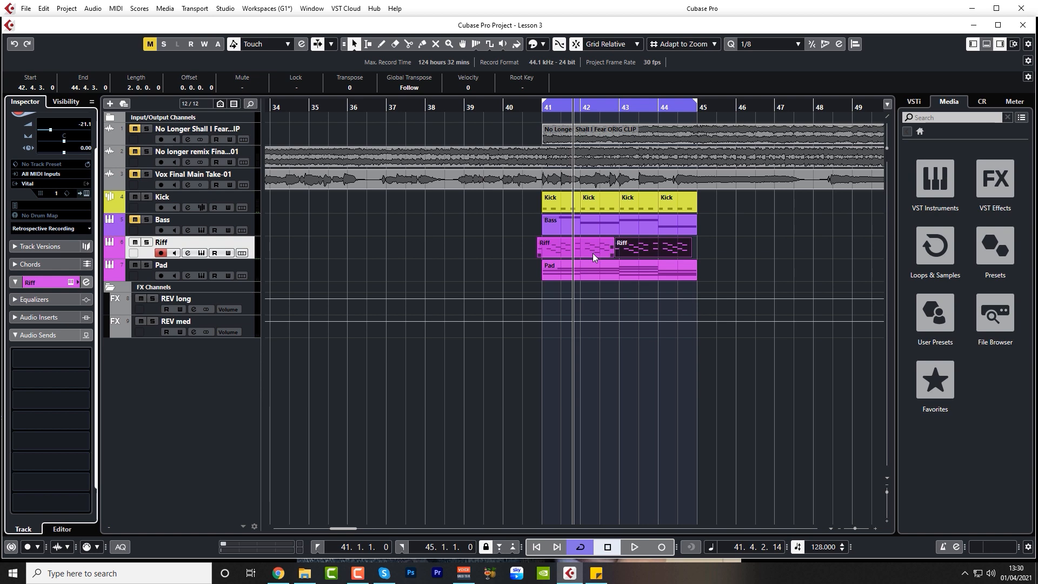
- Play the soloed No longer remix audio track from bar 41 to hear the finished remix
drag(511, 247, 654, 248)
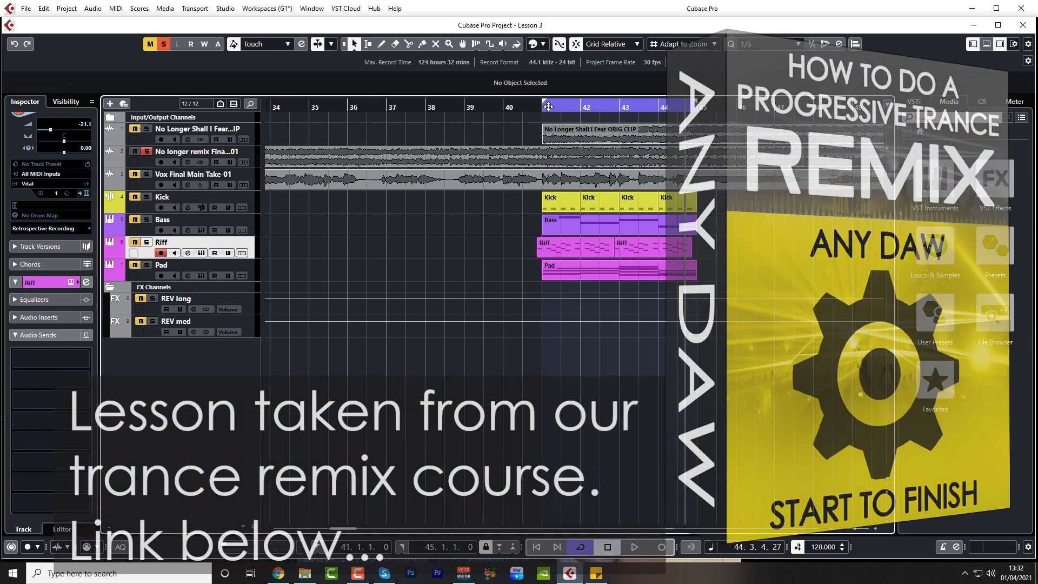
click(542, 108)
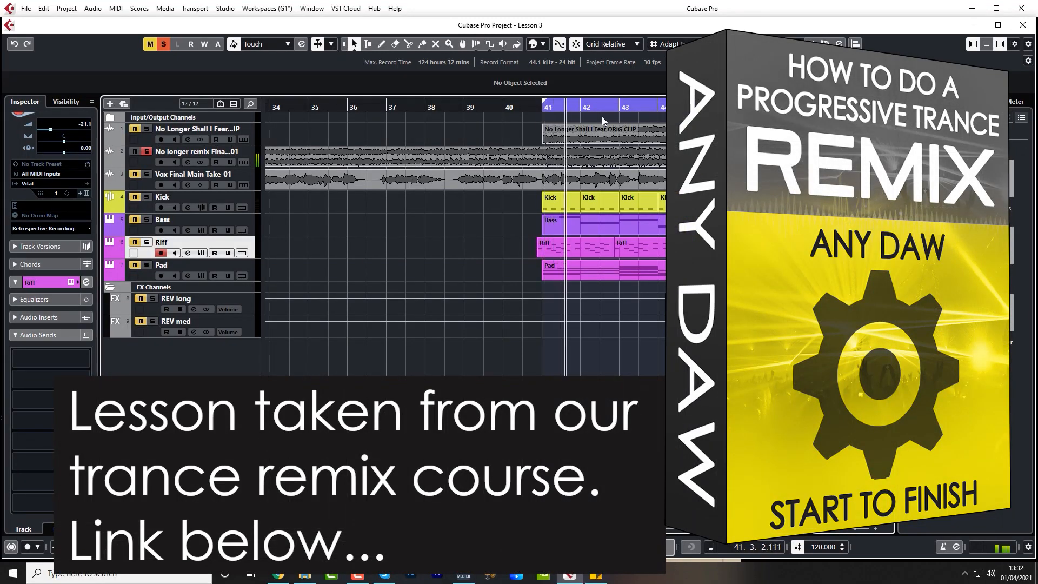